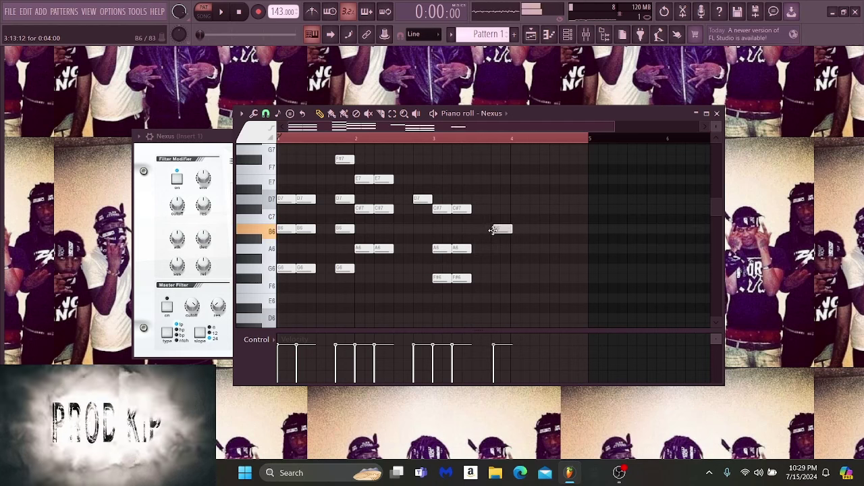
- Build a G6, B6 and D7 chord at the start of bar 4 in the Nexus pattern
key("space")
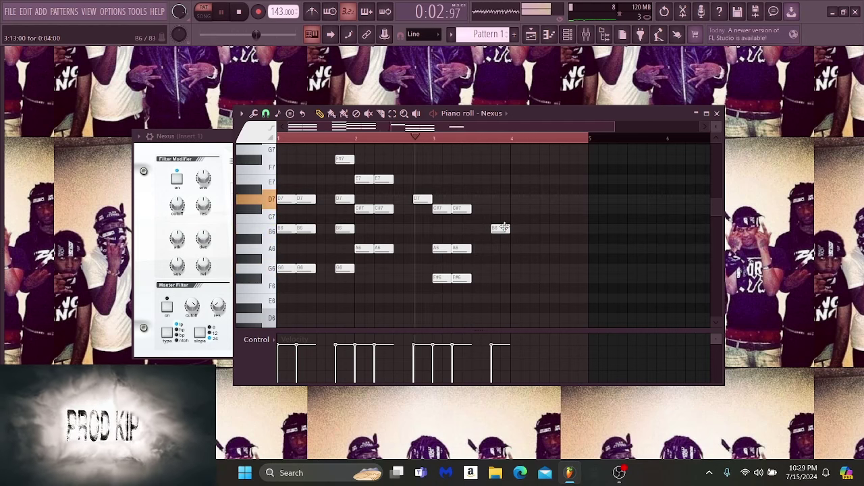
left_click(515, 250)
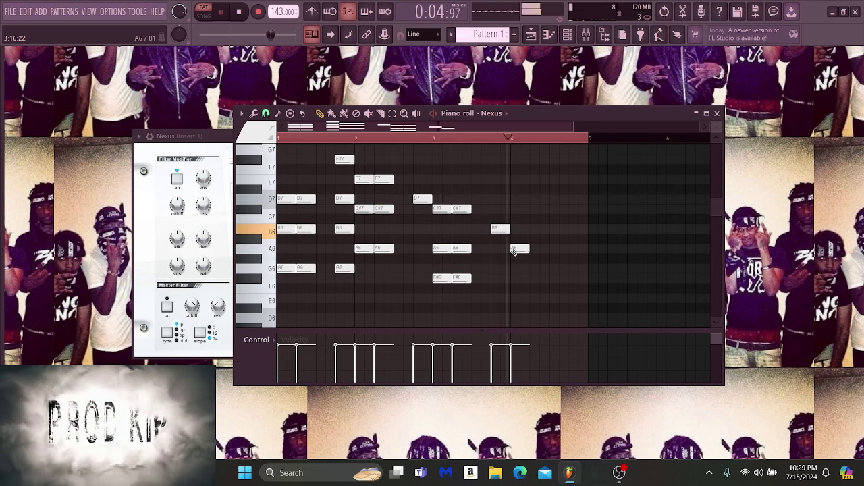
key("space")
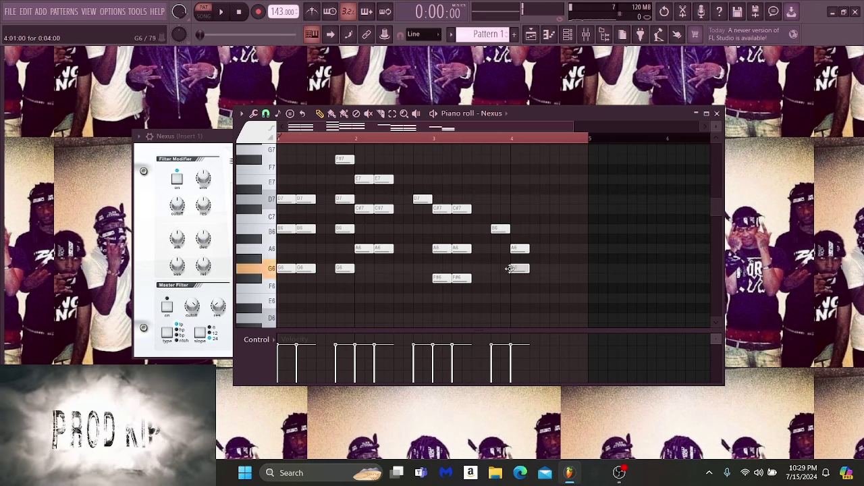
right_click(514, 268)
left_click(512, 250)
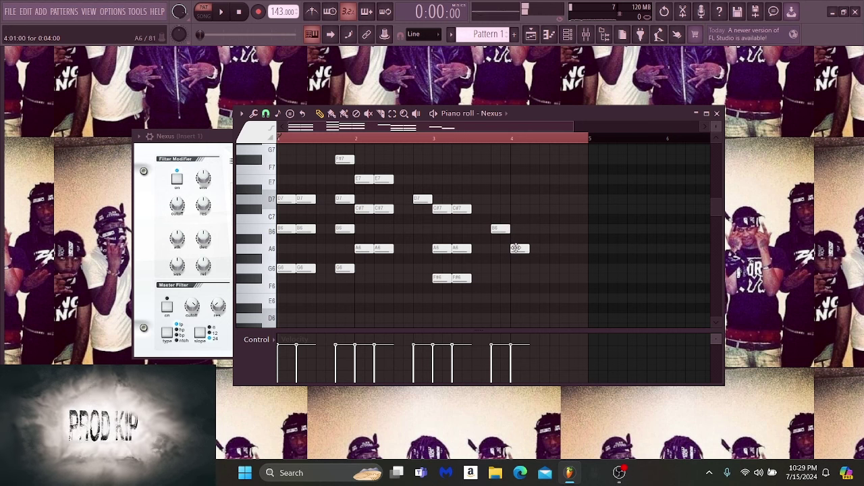
left_click_drag(516, 249, 516, 266)
left_click_drag(515, 221, 511, 234)
key("space")
left_click(513, 210)
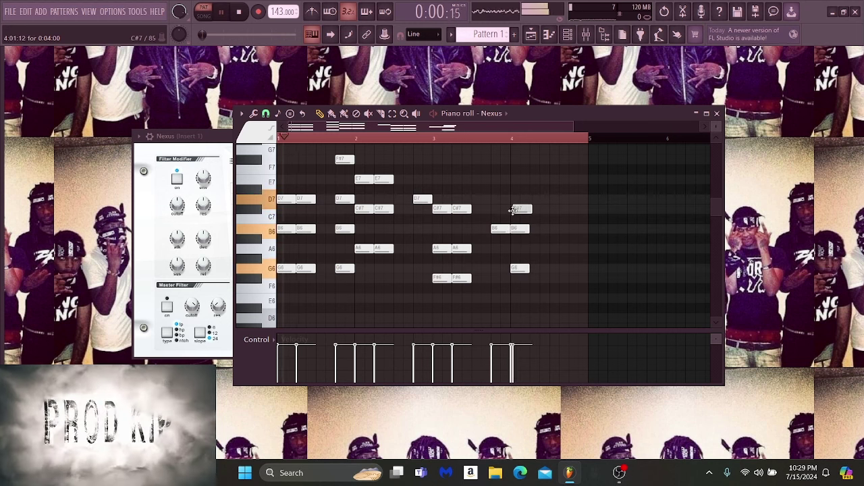
- Duplicate the bar 4 chord directly after itself and add a single E7 note following the copy
left_click_drag(508, 198, 543, 297)
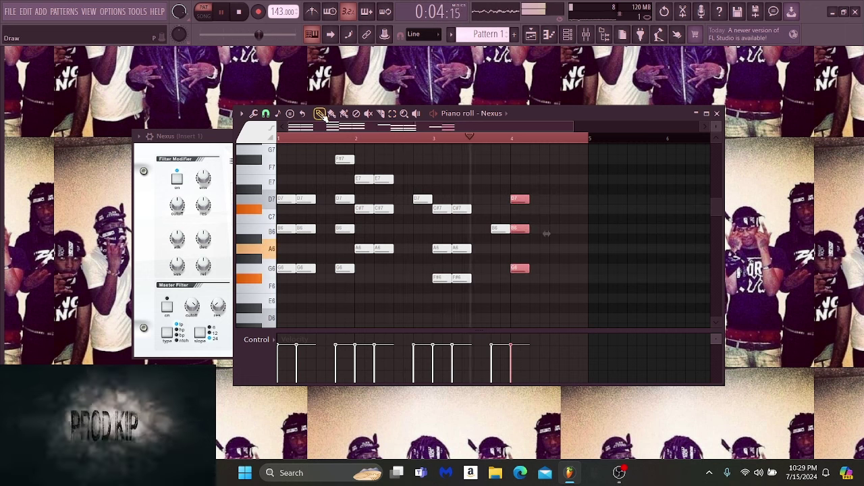
key("ctrl+b")
key("space")
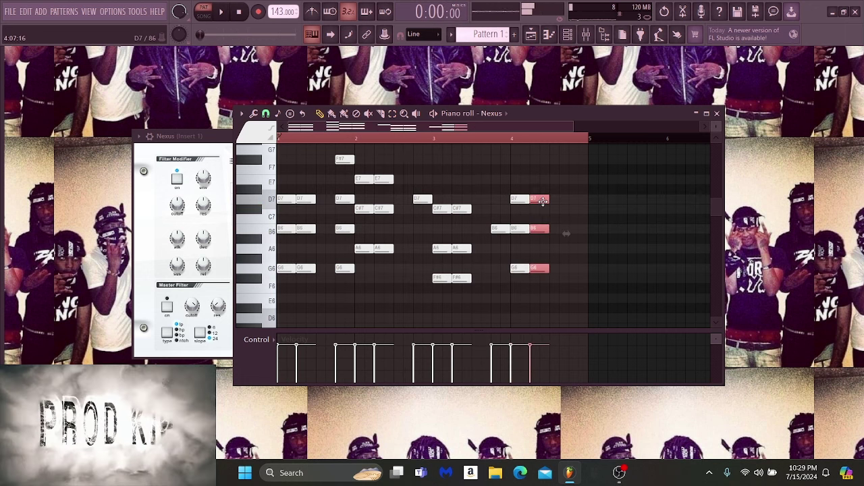
left_click(553, 180)
key("space")
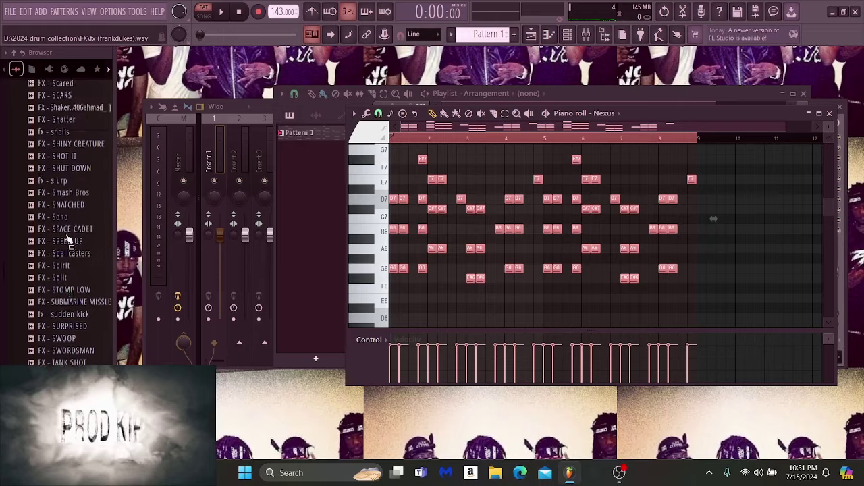
scroll(40, 264, "down", 10)
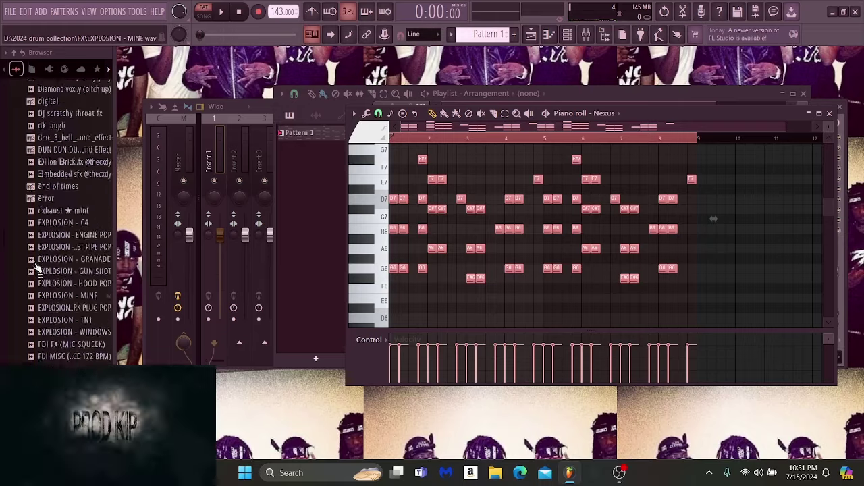
scroll(40, 263, "up", 15)
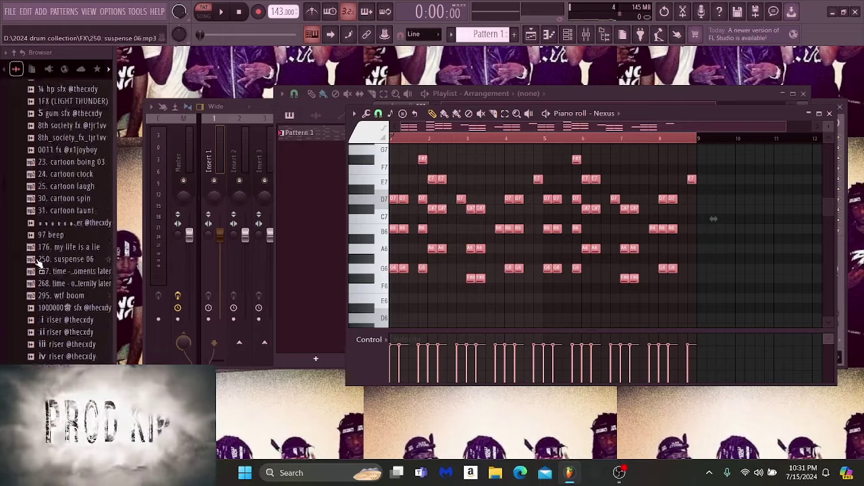
scroll(42, 251, "up", 15)
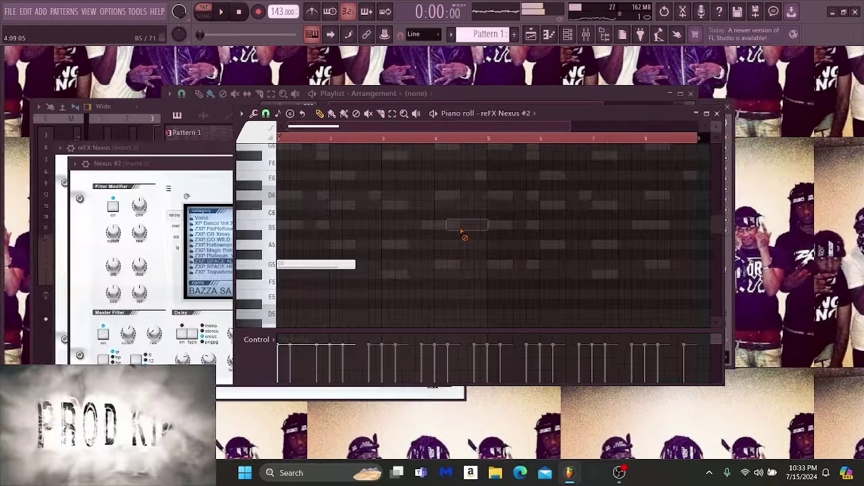
- Replace the long G5 note with a G4 note at bar 1 and lengthen it to 1:15:12
right_click(341, 264)
scroll(307, 297, "down", 3)
left_click(302, 295)
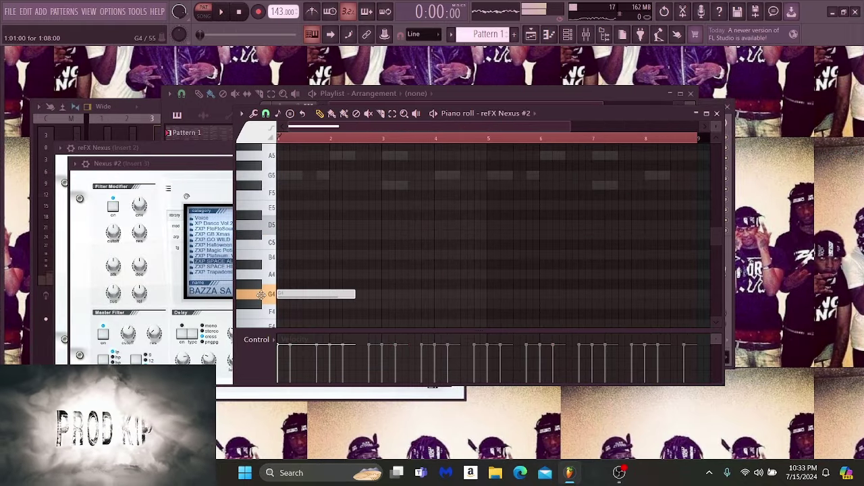
key("space")
left_click_drag(355, 295, 379, 295)
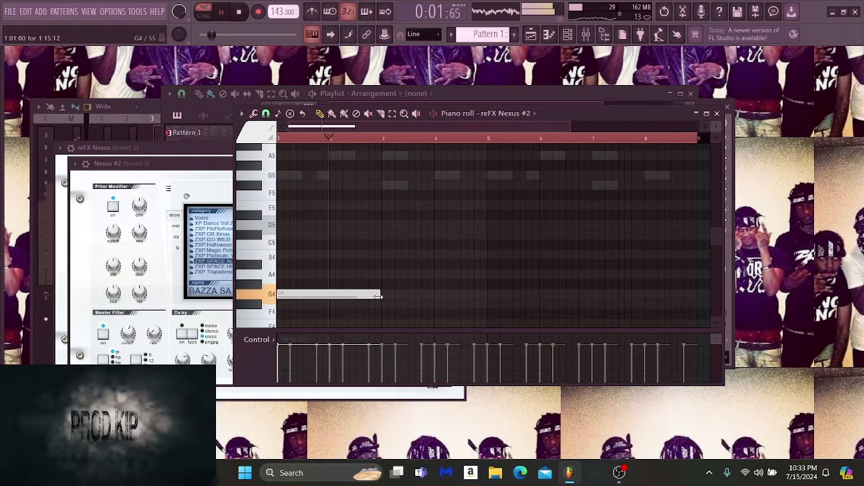
left_click(383, 276)
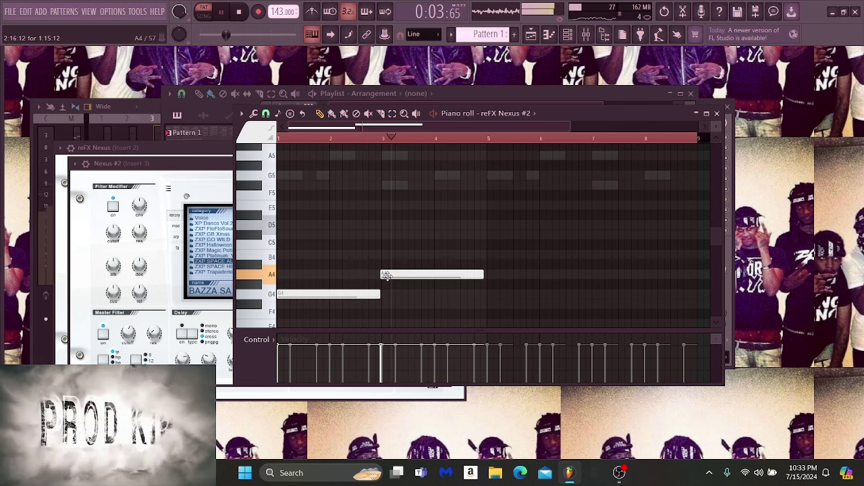
key("space")
right_click(386, 276)
- Extend the G4 note to two full bars and place an F#4 note of equal length at bar 3
left_click(377, 294)
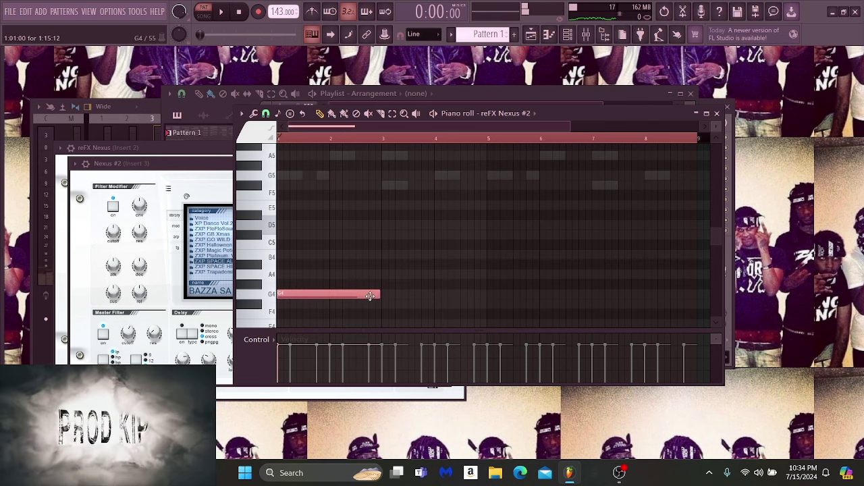
left_click(382, 303)
key("space")
scroll(441, 232, "down", 2)
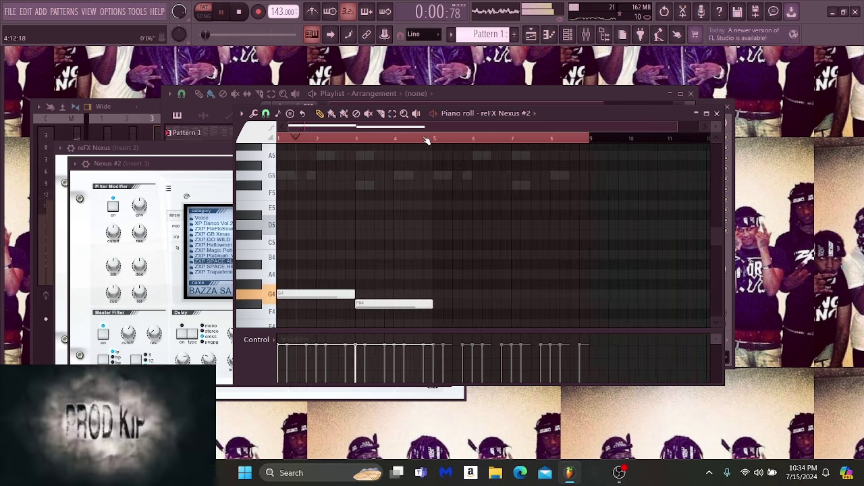
- Try a two-bar note at bar 5 on A4 and on B4, and delete it
left_click(429, 275)
right_click(429, 278)
left_click(432, 275)
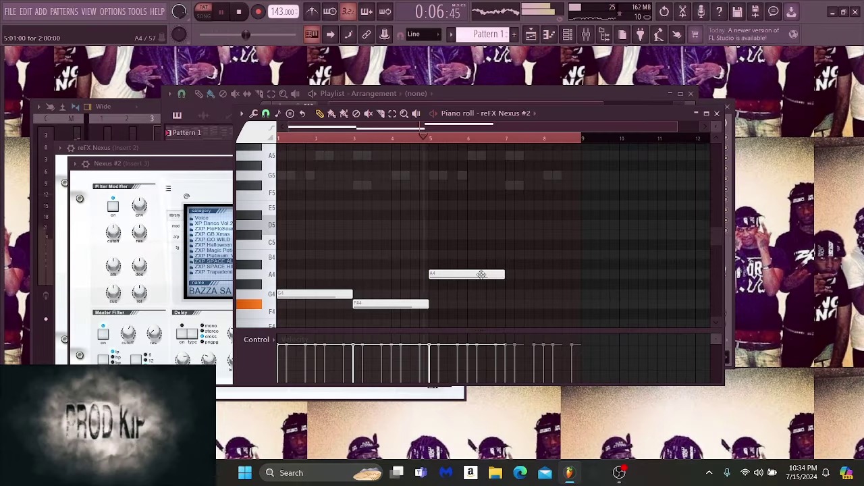
key("space")
left_click_drag(482, 274, 481, 251)
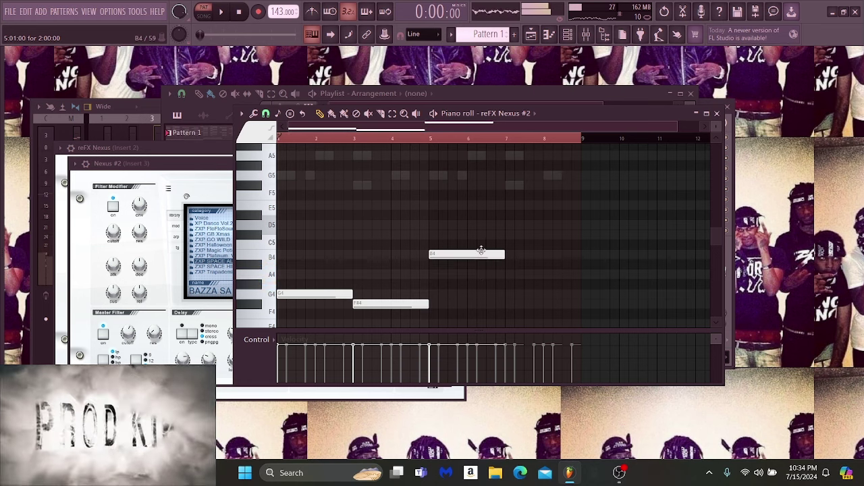
key("space")
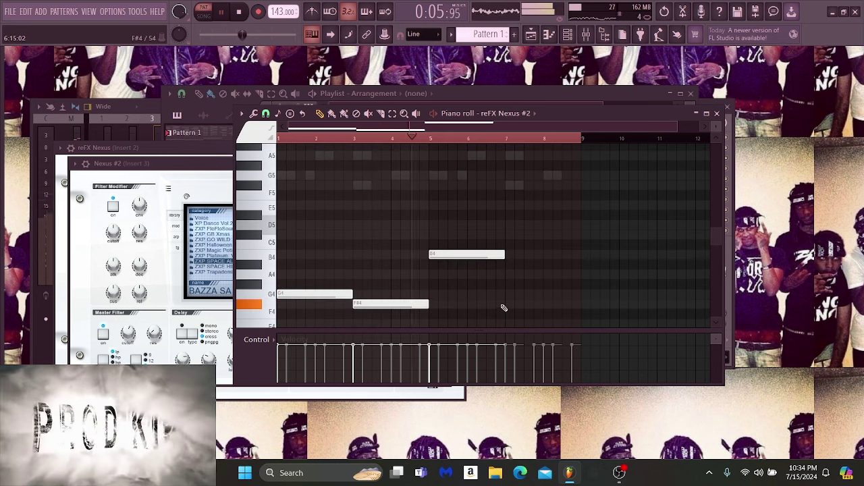
right_click(468, 255)
- Place a two-bar G4 note at bar 5 and a two-bar F#4 note at bar 7
key("space")
key("space")
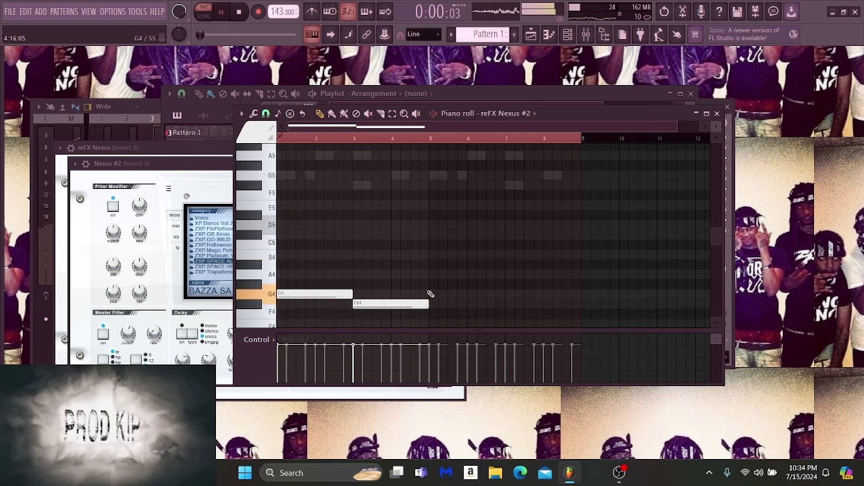
left_click(426, 296)
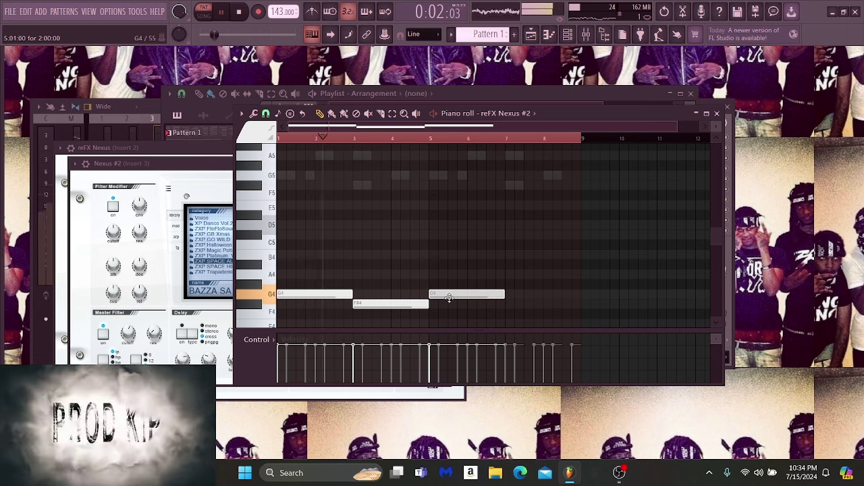
left_click(514, 304)
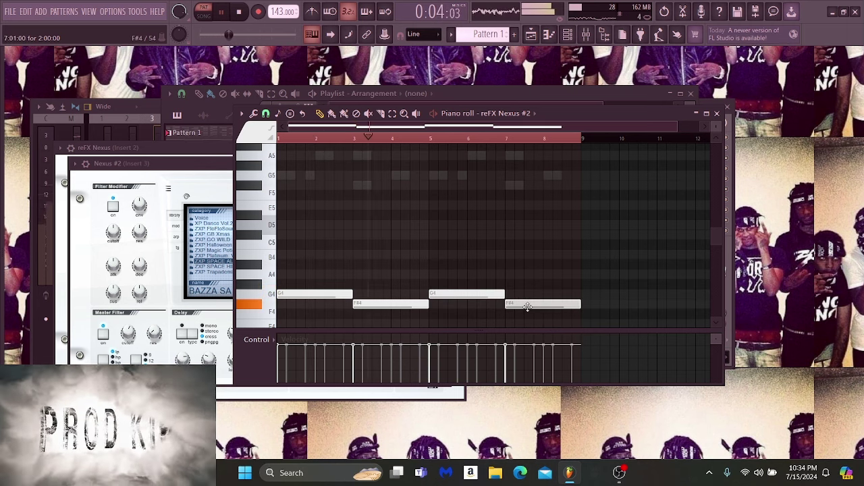
scroll(574, 140, "up", 3)
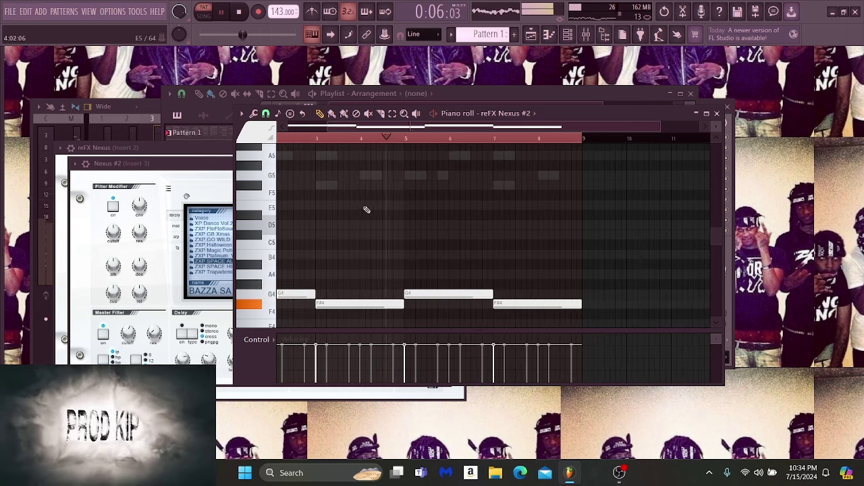
- Layer two-bar notes an octave higher over the last two bass notes, G5 at bar 5 and F#5 at bar 7
left_click(405, 206)
left_click_drag(444, 204, 444, 176)
left_click(495, 188)
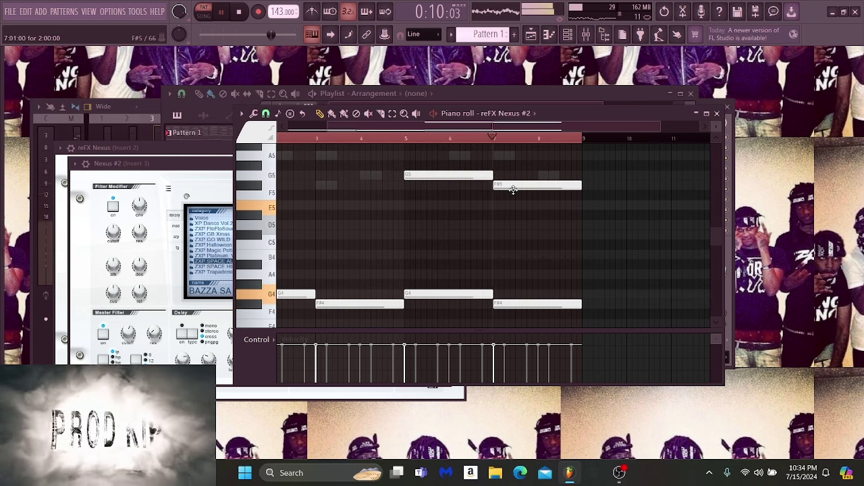
scroll(476, 201, "up", 3)
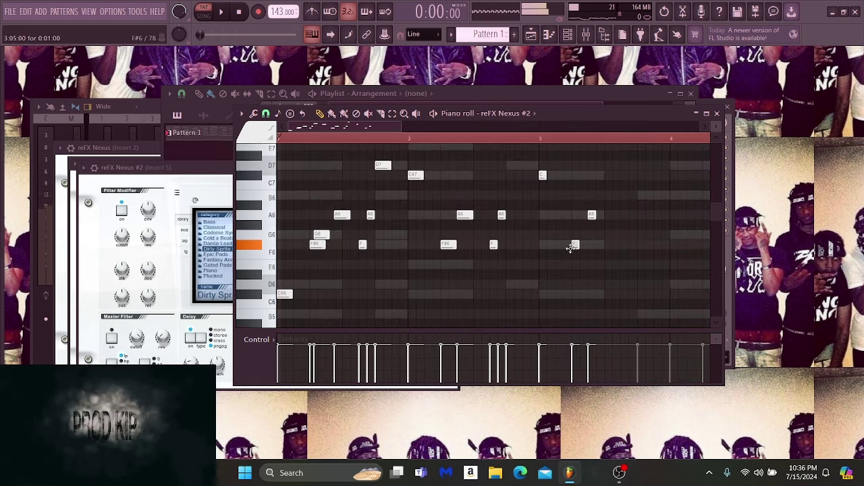
- Continue the reFX Nexus #2 melody with short ascending F#6, A6 and B6 notes near the end of bar 3
key("space")
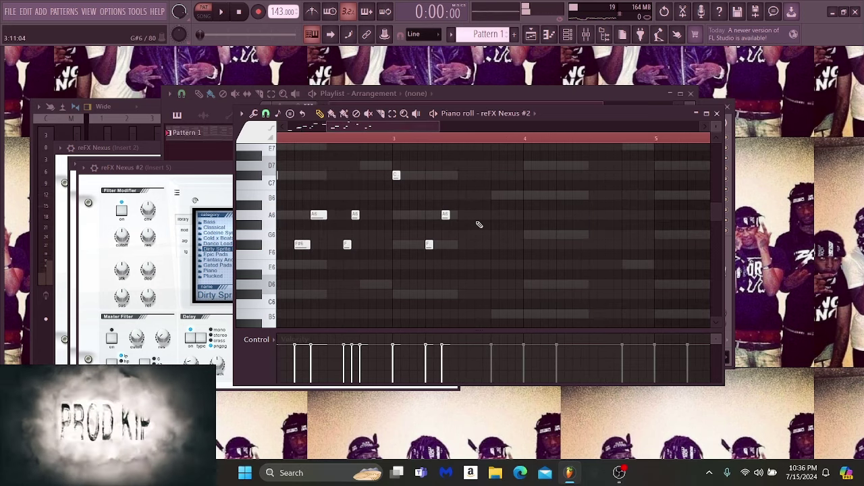
key("space")
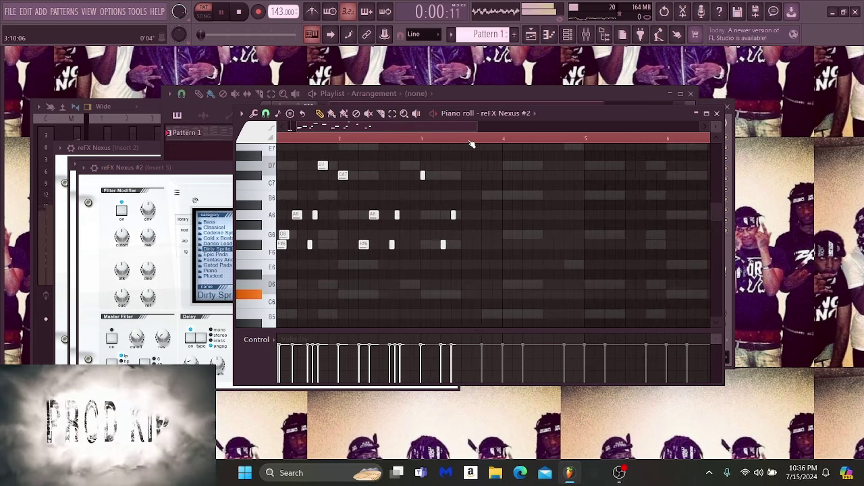
left_click(481, 245)
left_click_drag(487, 246, 471, 247)
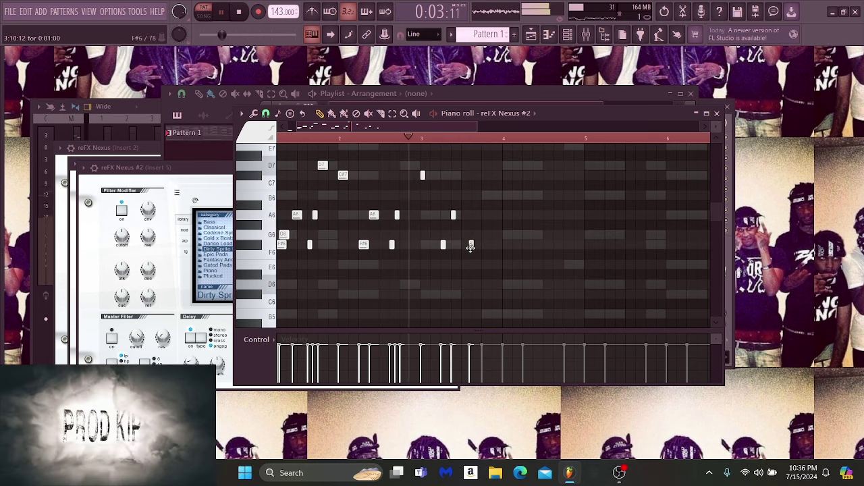
left_click(479, 197)
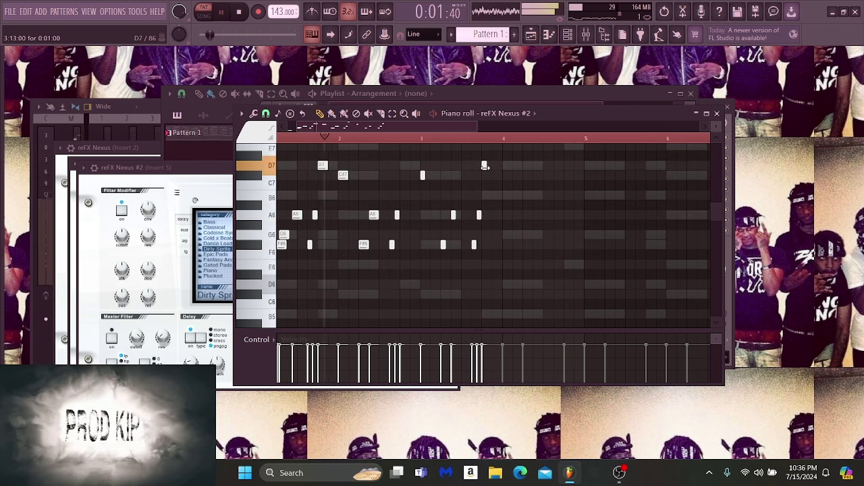
scroll(518, 139, "up", 2)
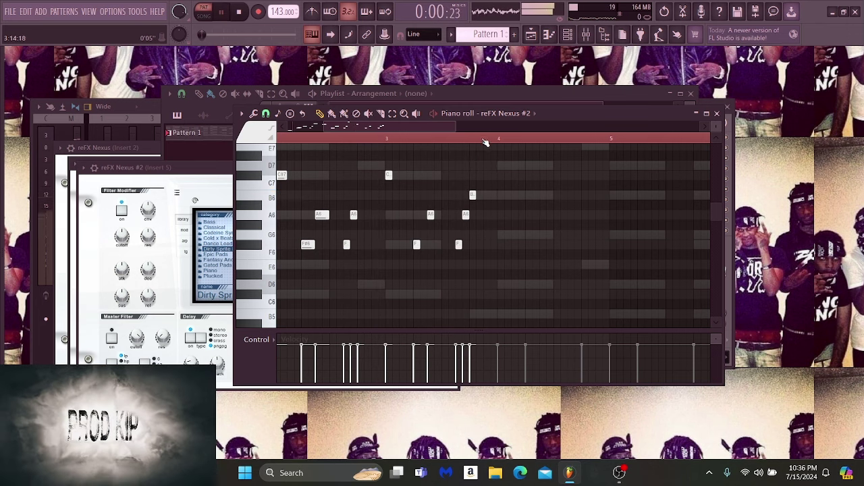
- Duplicate the four-bar reFX Nexus #2 melody into bars 5 to 8
scroll(484, 142, "down", 2)
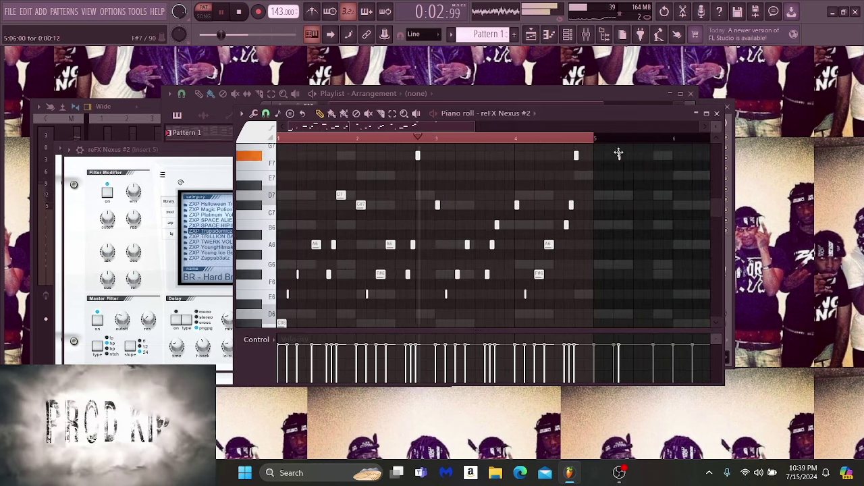
scroll(481, 142, "down", 4)
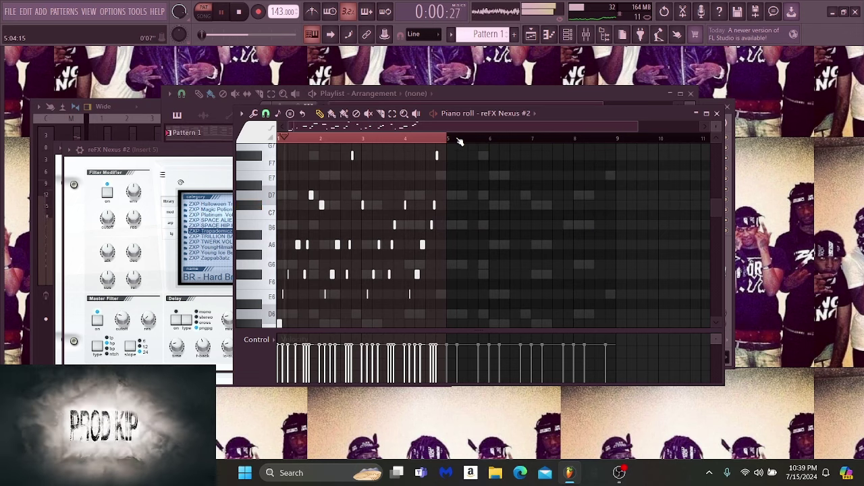
key("ctrl+b")
- Add a 3x Osc channel below reFX Nexus #2 and set its first oscillator to a square wave
left_click(566, 38)
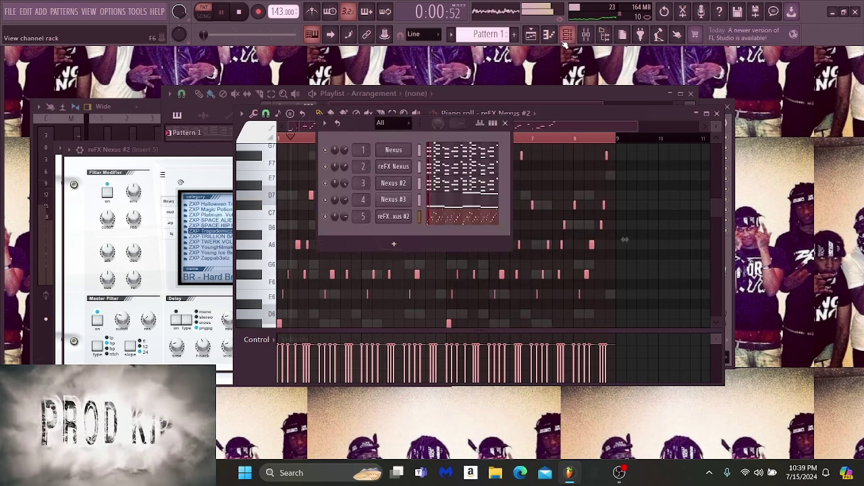
key("space")
right_click(396, 217)
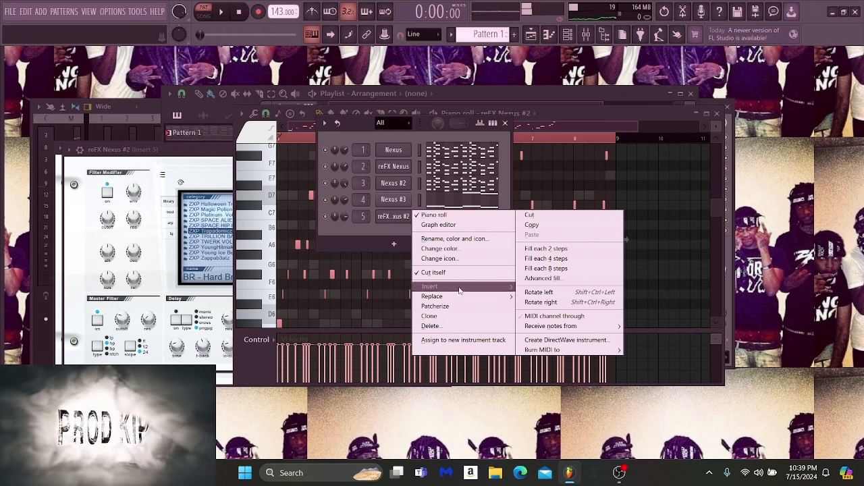
mouse_move(436, 296)
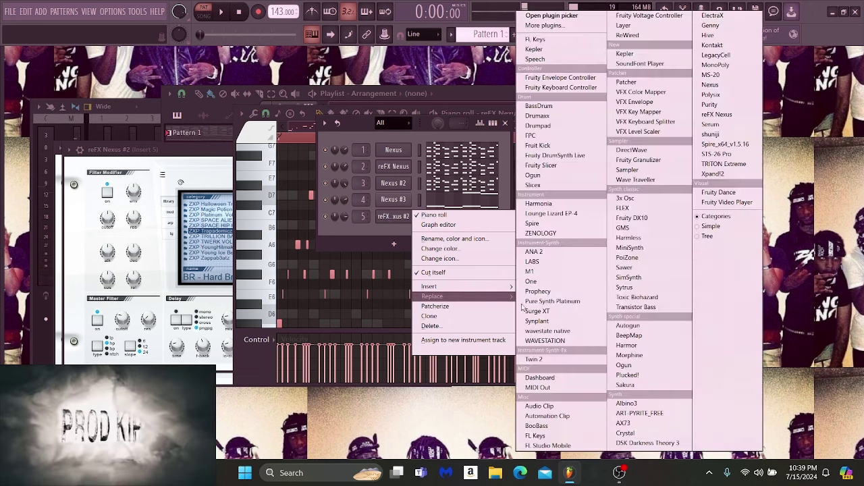
left_click(718, 115)
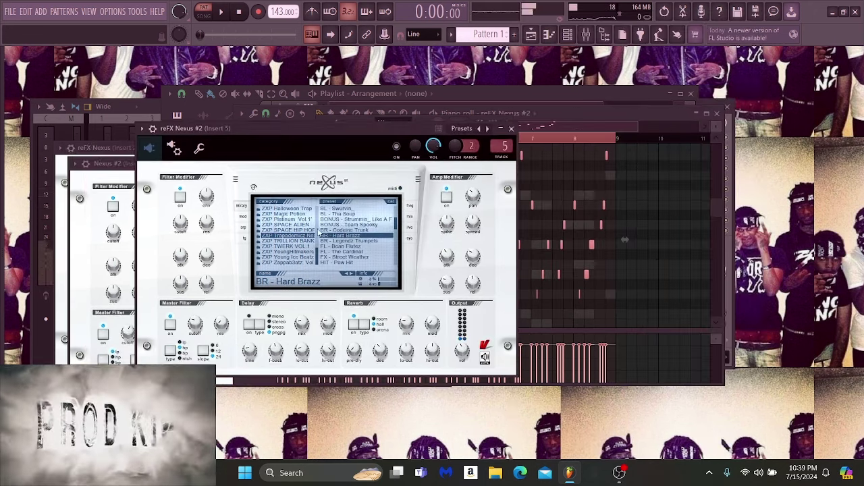
left_click(512, 128)
left_click(156, 189)
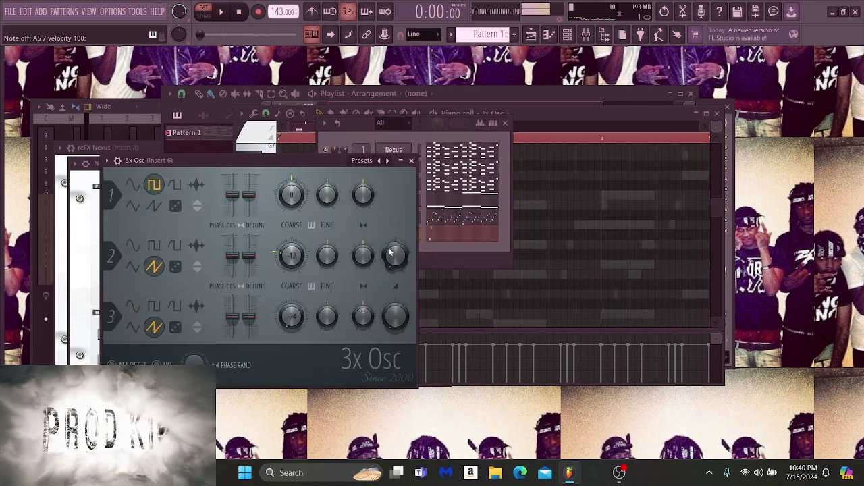
- Enter three short G6 notes and a B6 note in bar 1 of 3x Osc and transpose them down an octave
left_click(527, 250)
right_click(549, 245)
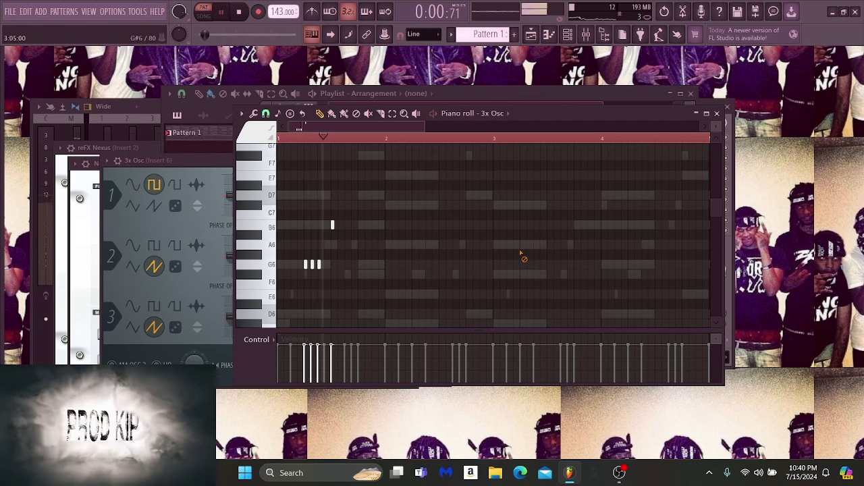
scroll(327, 128, "up", 2)
left_click_drag(335, 128, 294, 133)
key("space")
scroll(292, 144, "up", 3)
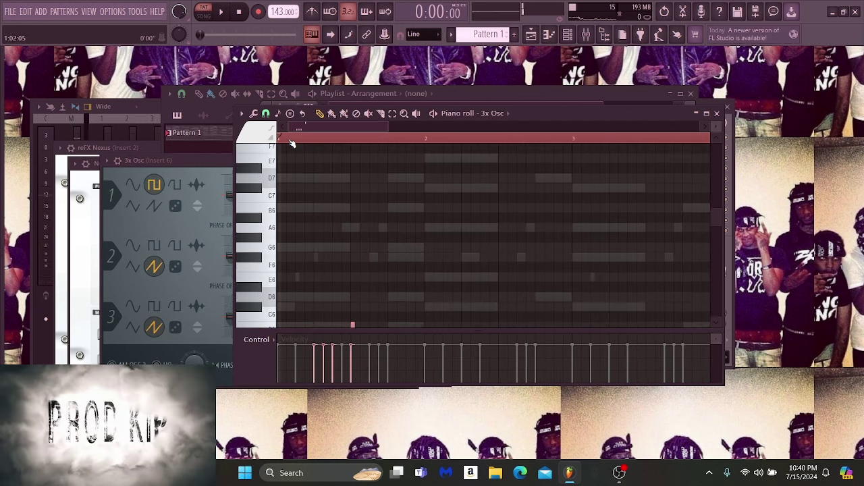
- Finish the 3x Osc melody with short F#5 and A5 notes late in bar 4 and select bars 1 to 4
key("space")
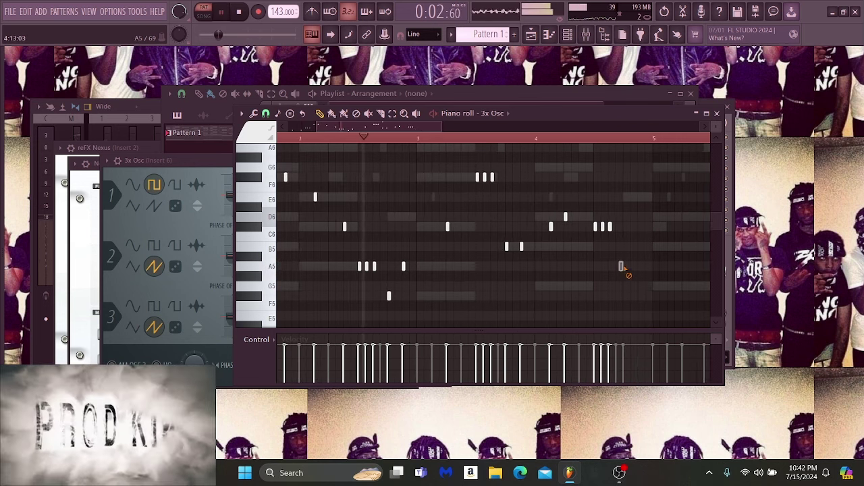
left_click(625, 296)
left_click(640, 266)
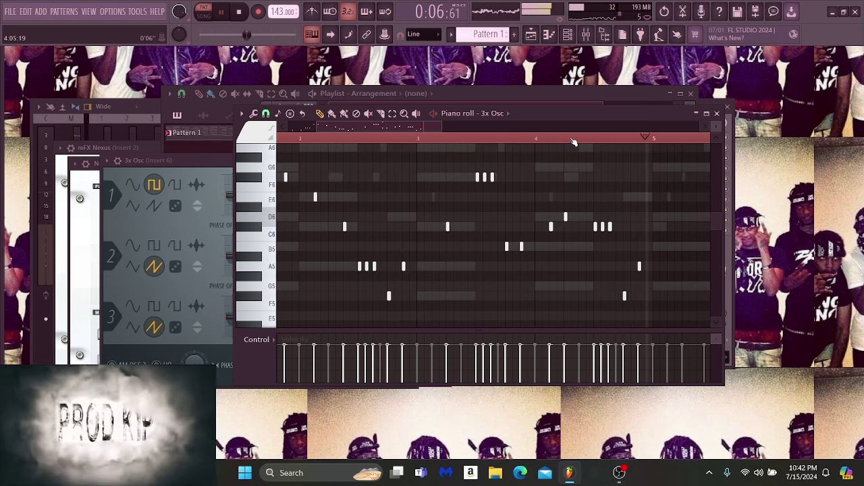
scroll(574, 143, "up", 1)
scroll(574, 142, "down", 3)
left_click_drag(651, 141, 615, 148)
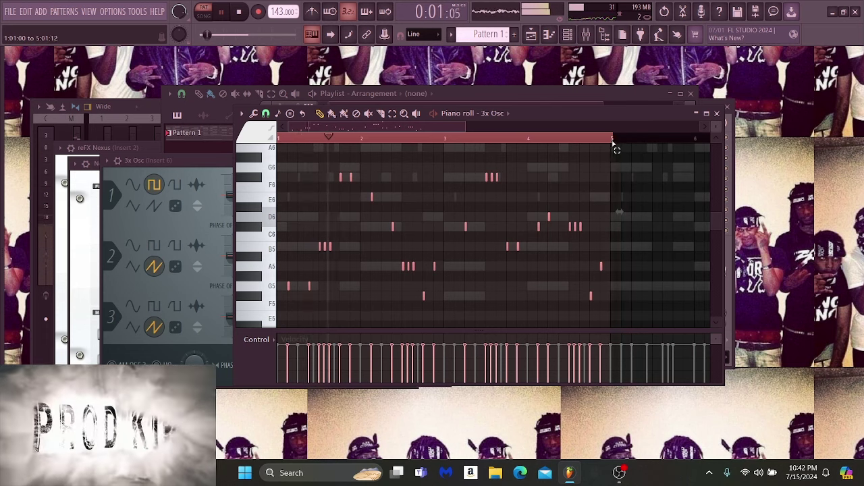
- Remove the short B6 note above the B5 note late in bar 3
scroll(528, 191, "up", 2)
scroll(531, 143, "up", 2)
right_click(503, 188)
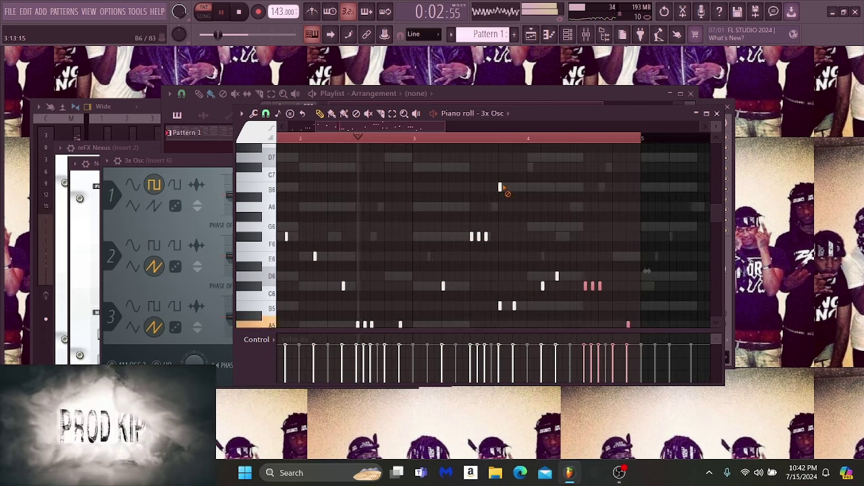
right_click(552, 197)
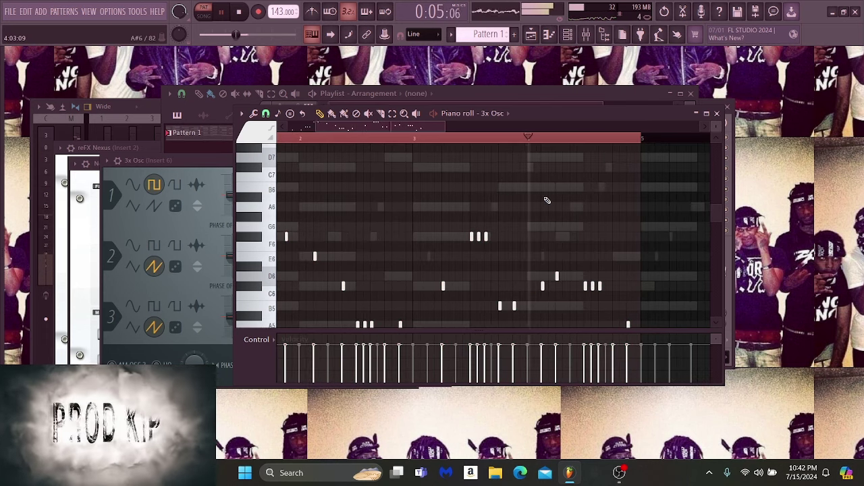
- Place a short B6 note an octave above the B5 note late in bar 3 and play back from there
key("space")
scroll(524, 269, "down", 2)
scroll(504, 239, "up", 1)
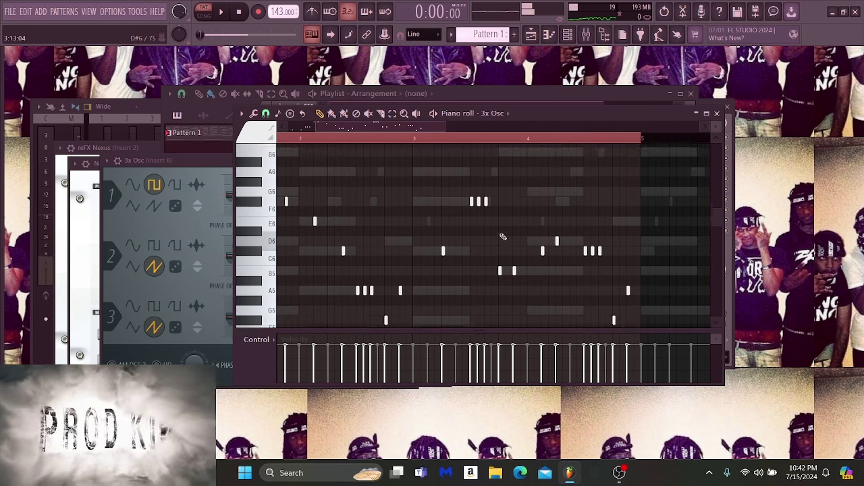
left_click(499, 157)
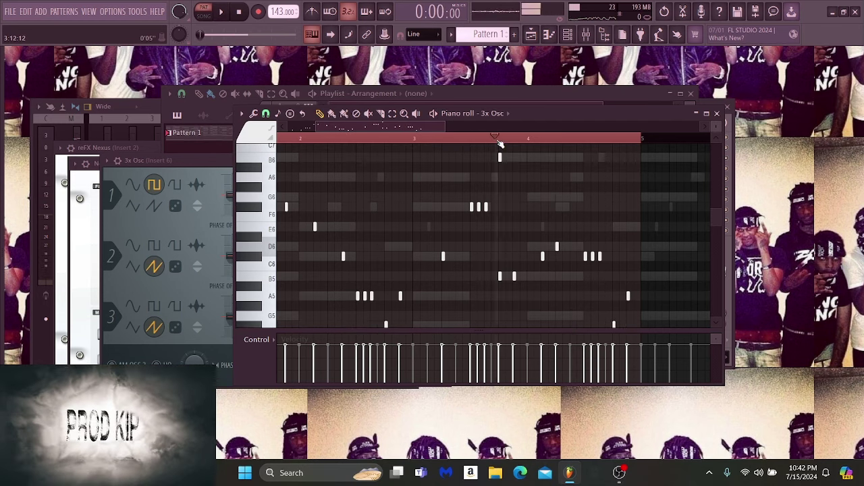
key("space")
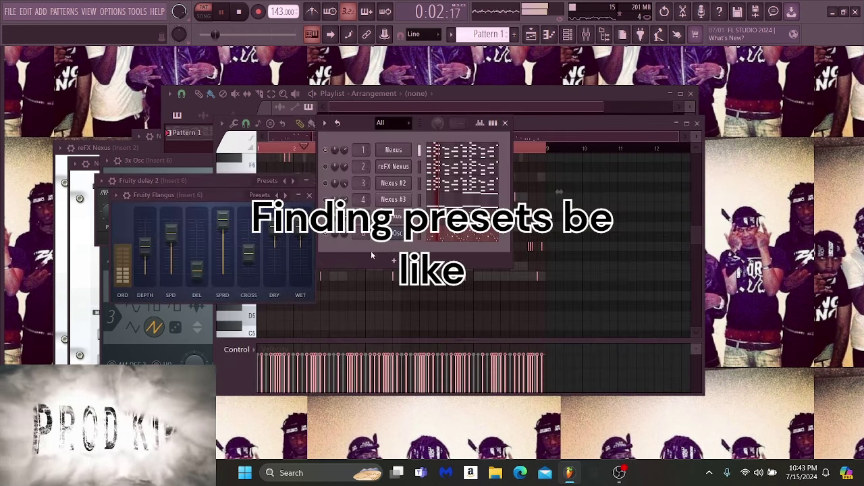
- Add a Serum channel and browse its preset list
left_click(334, 223)
left_click(577, 115)
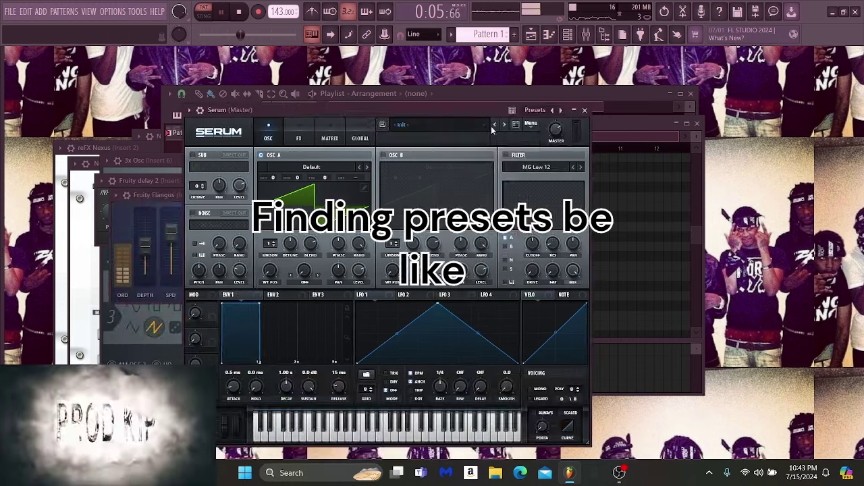
left_click(527, 102)
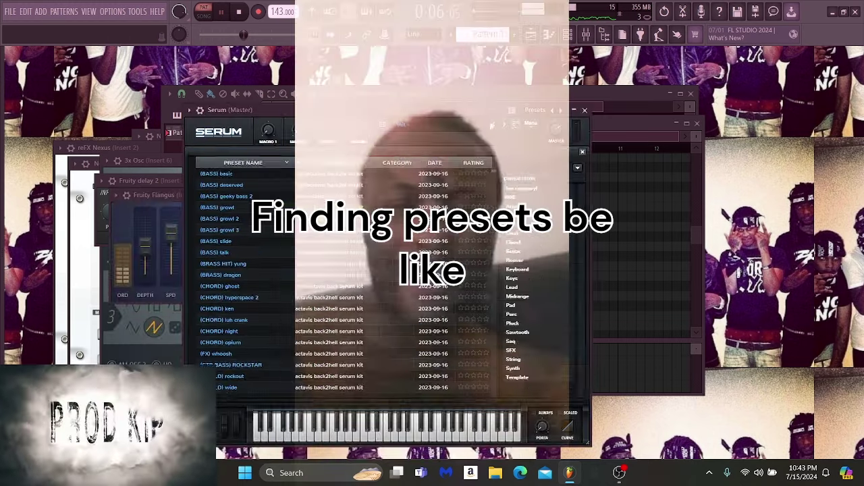
scroll(358, 257, "down", 10)
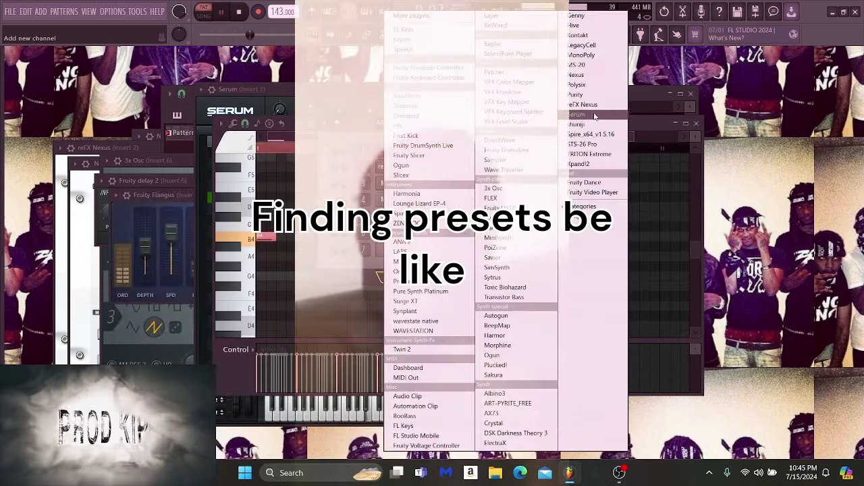
- Add a reFX Nexus #3 channel and open its ZXP YoungHitmakers preset category
left_click(594, 105)
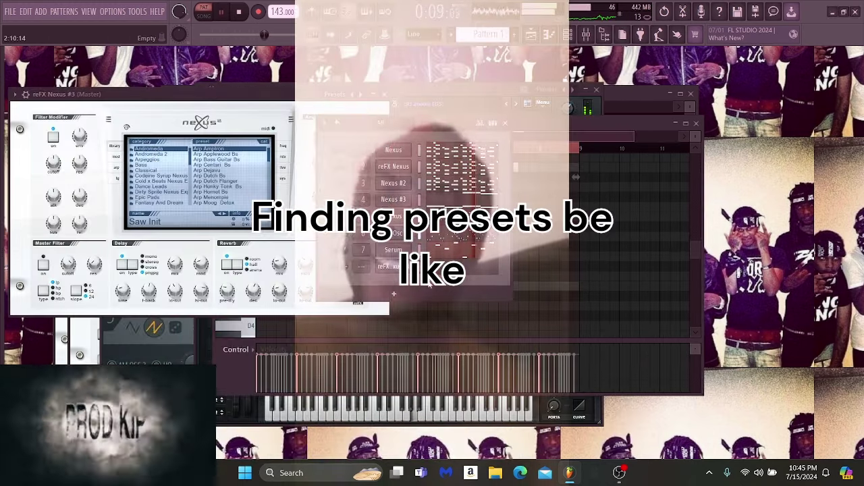
key("space")
right_click(328, 269)
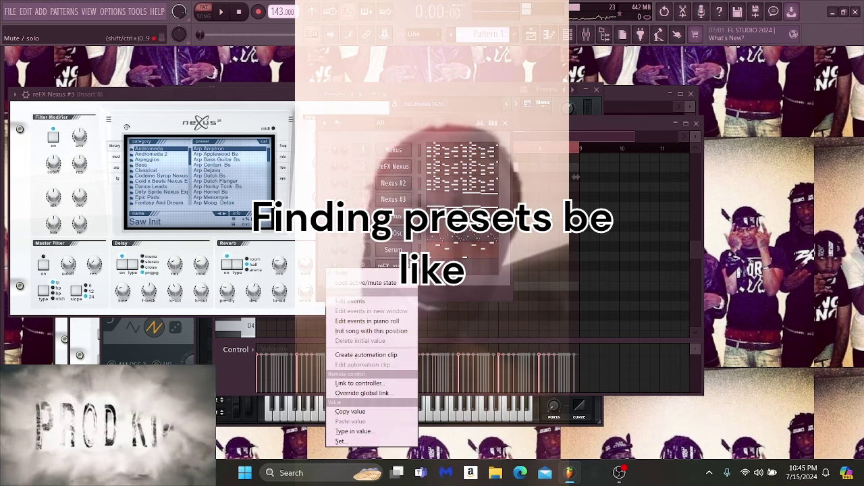
left_click(140, 193)
left_click_drag(190, 162, 189, 201)
left_click(165, 192)
- Copy the Serum notes into the reFX Nexus #3 piano roll
left_click(463, 250)
scroll(403, 189, "up", 1)
left_click(471, 123)
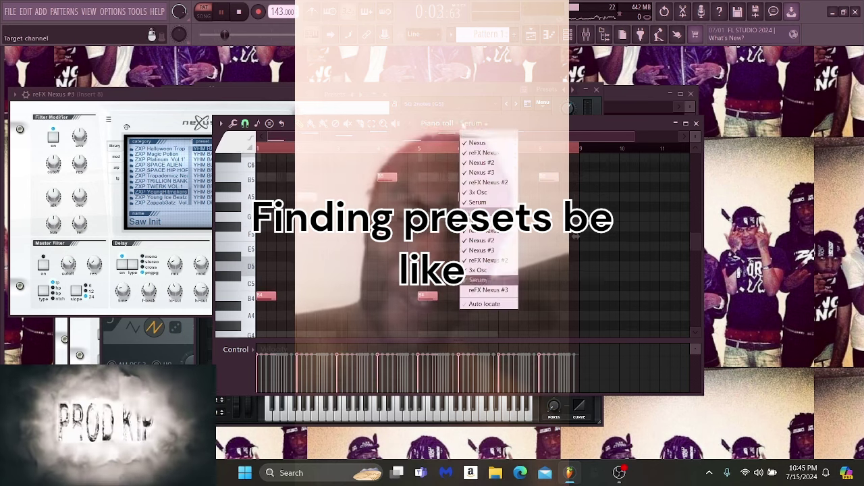
left_click(482, 290)
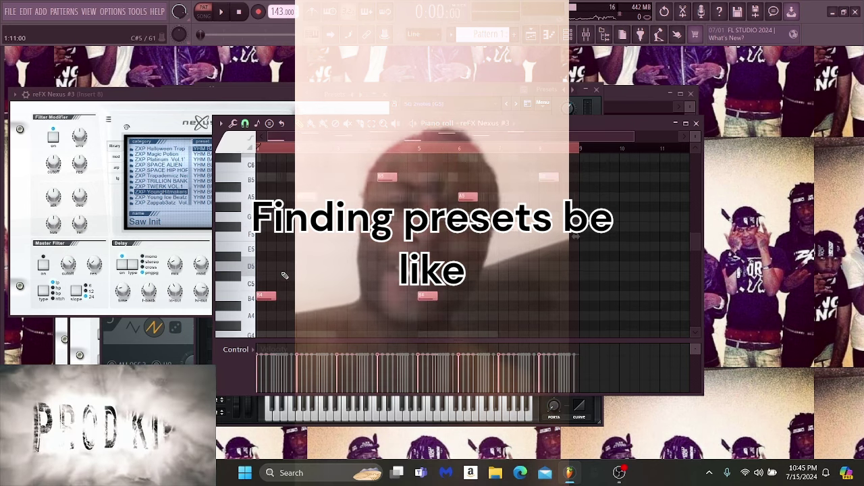
- Try the YHM BR Trap Brass preset in reFX Nexus #3
left_click(202, 181)
right_click(202, 181)
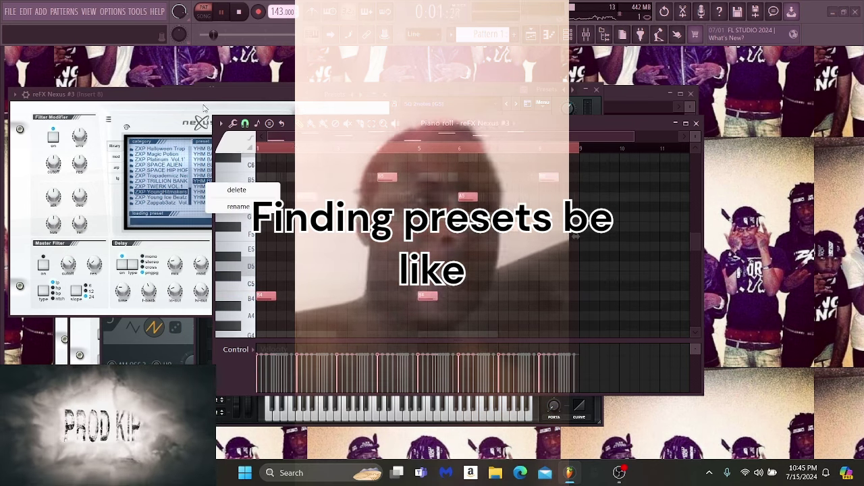
left_click_drag(205, 99, 240, 114)
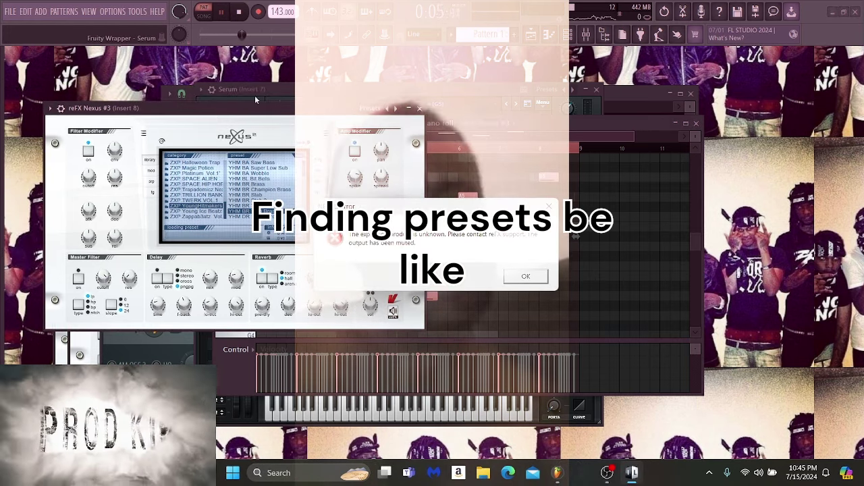
left_click(526, 277)
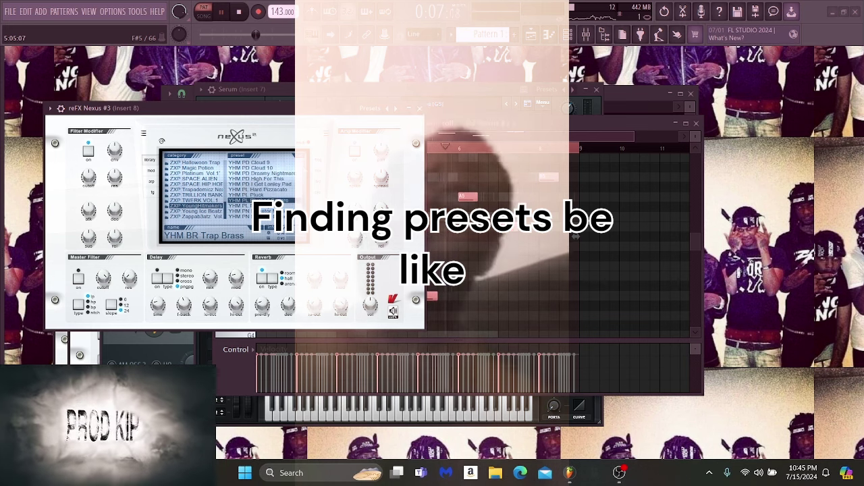
- Try the YHM PL Plucked Square and YHM ST Recorded Strings presets, plus one of the YHM VO presets
scroll(267, 192, "down", 7)
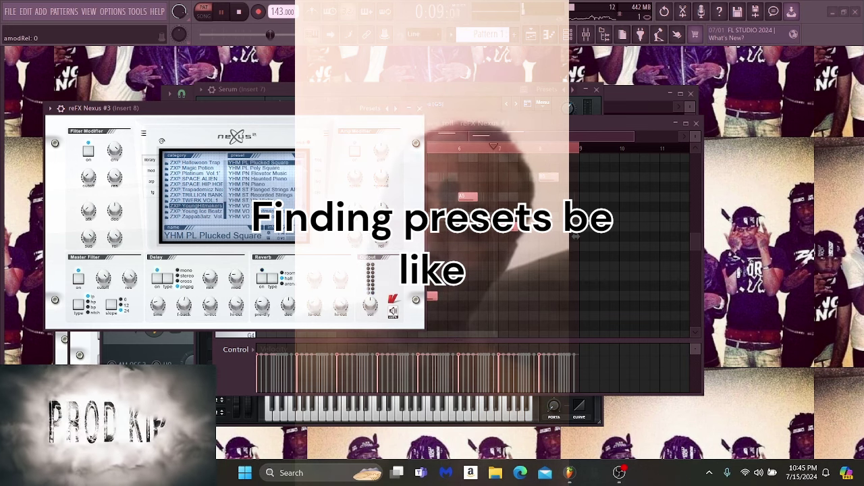
left_click(521, 276)
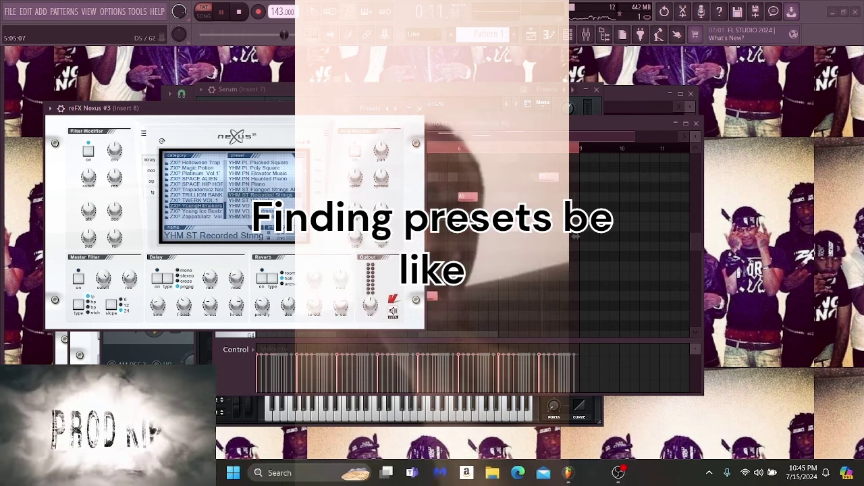
left_click(268, 211)
left_click(524, 276)
- Open the ZXP TWERK VOL.1 category in reFX Nexus #3 and try its Dreams and Radio presets
left_click(194, 201)
left_click(260, 195)
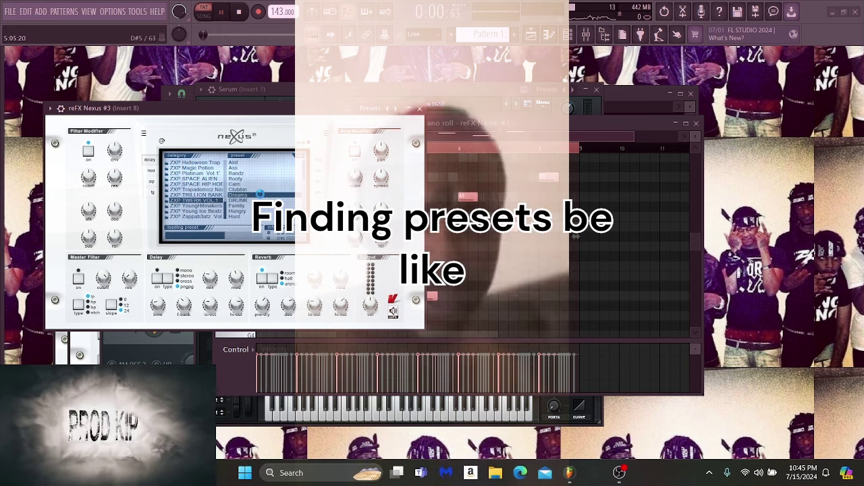
scroll(284, 192, "down", 7)
left_click(284, 190)
scroll(276, 192, "down", 3)
left_click(270, 201)
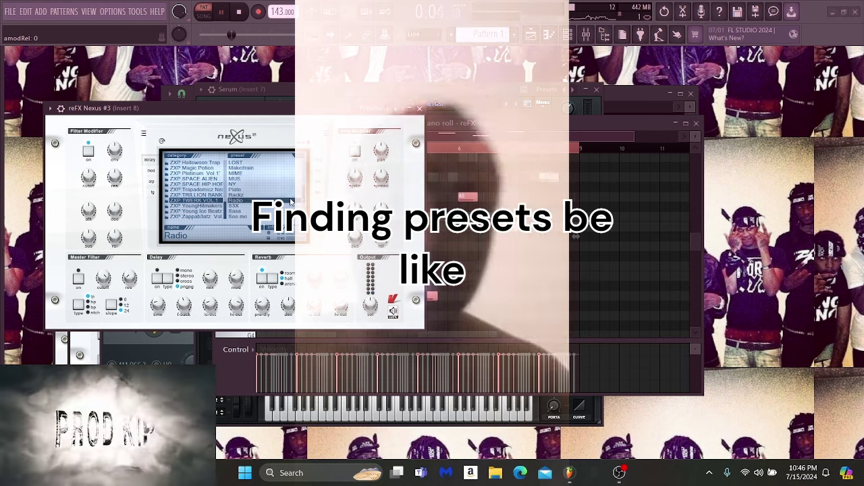
- Audition the STREETZ, They know and TOP presets in reFX Nexus #3 and pick Twerkness
scroll(246, 189, "down", 2)
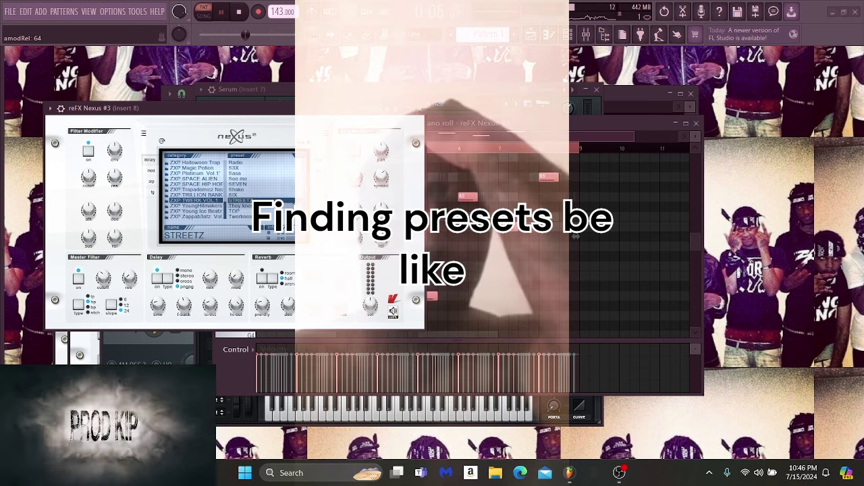
scroll(284, 210, "down", 1)
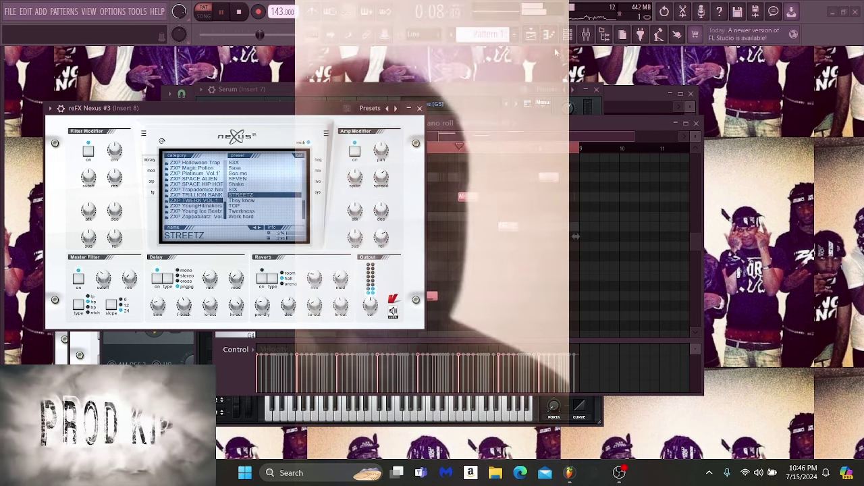
key("F6")
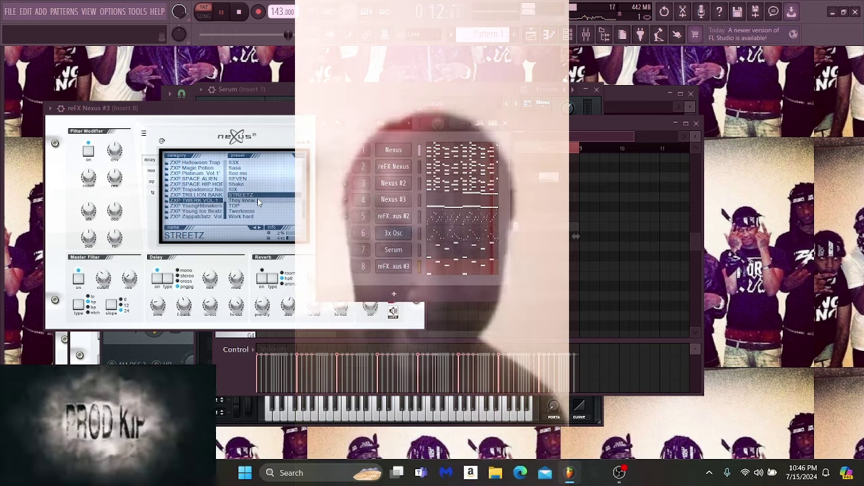
left_click(257, 201)
left_click(277, 207)
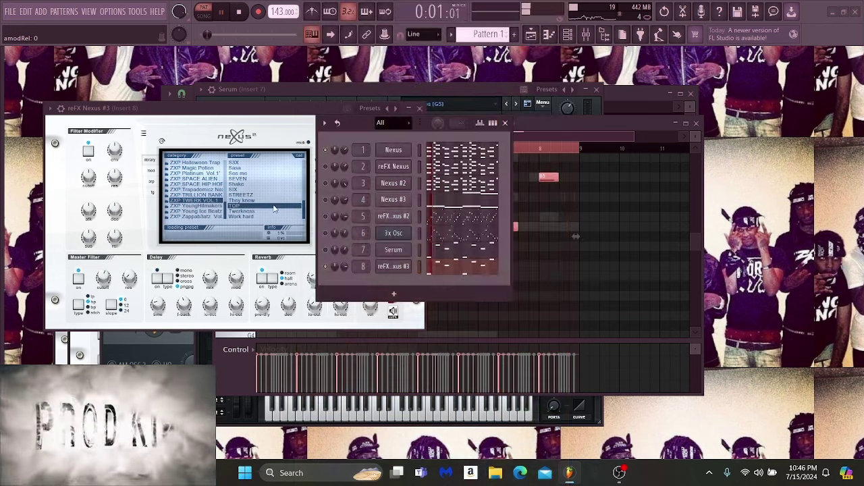
left_click(525, 276)
left_click(259, 212)
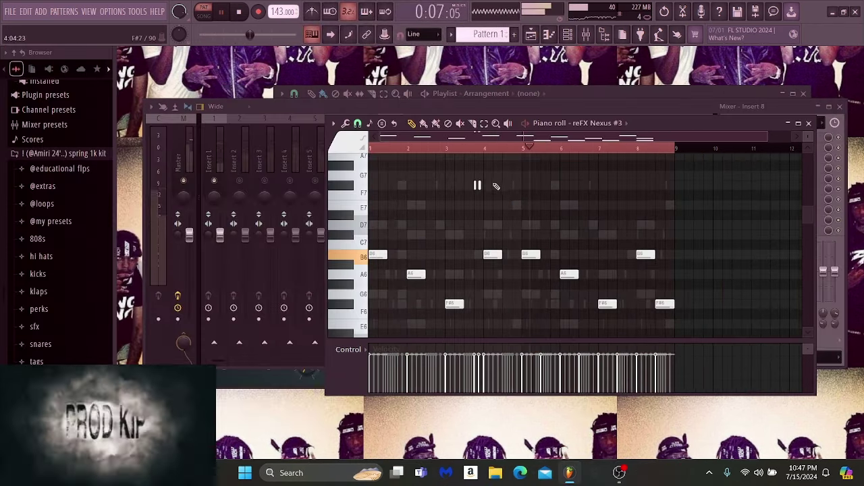
scroll(589, 146, "up", 2)
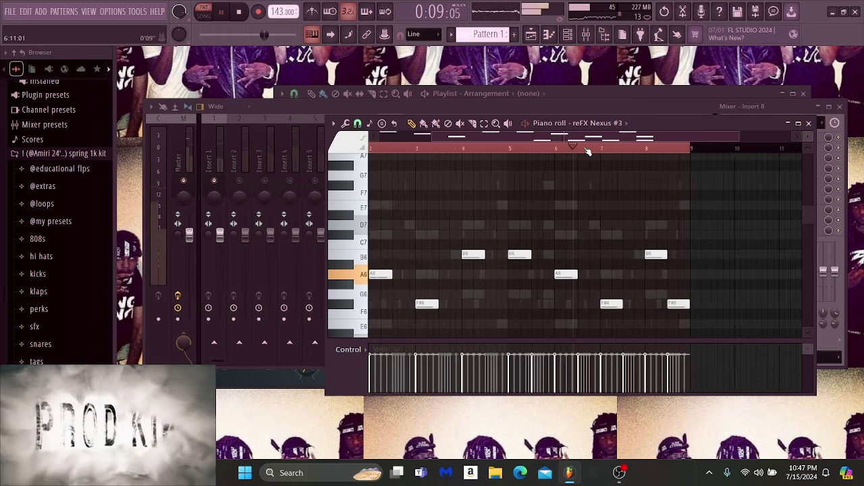
- Add a short F#7 note near the end of bar 8 in the reFX Nexus #3 part
scroll(650, 185, "down", 2)
scroll(661, 152, "up", 5)
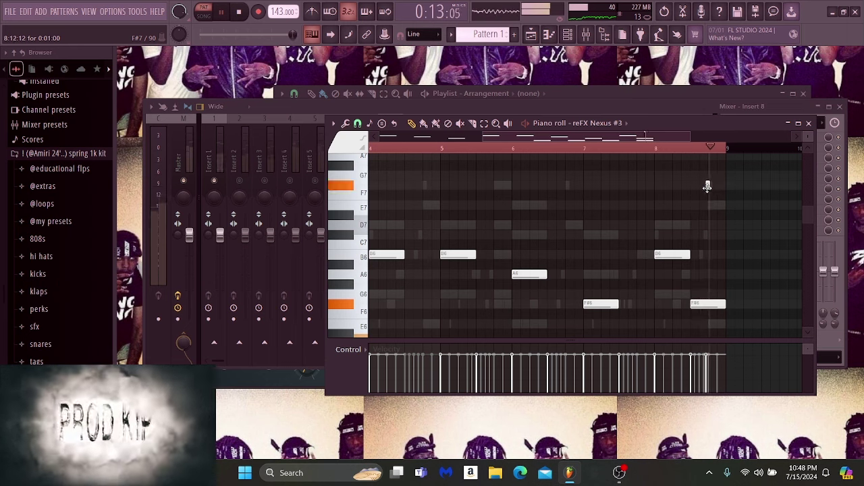
left_click(568, 33)
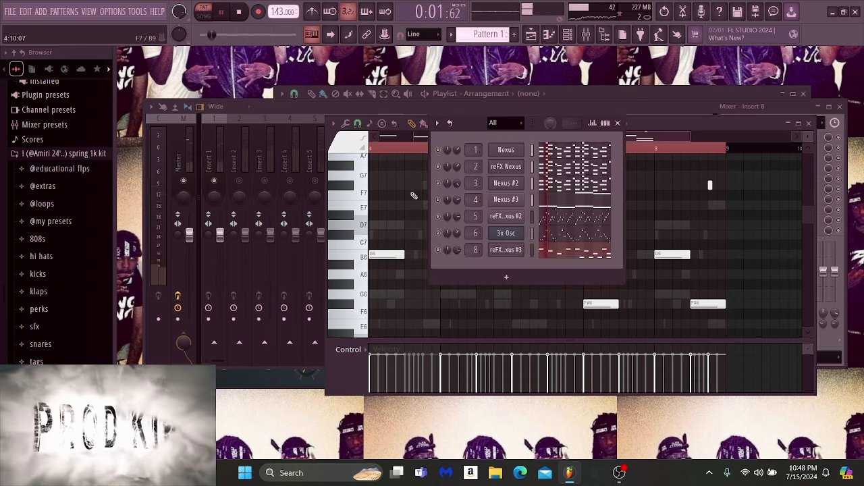
left_click(264, 181)
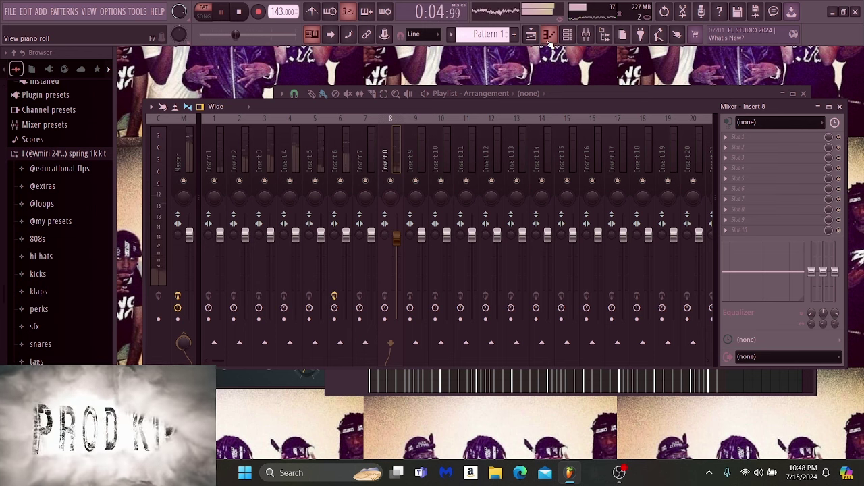
left_click(549, 35)
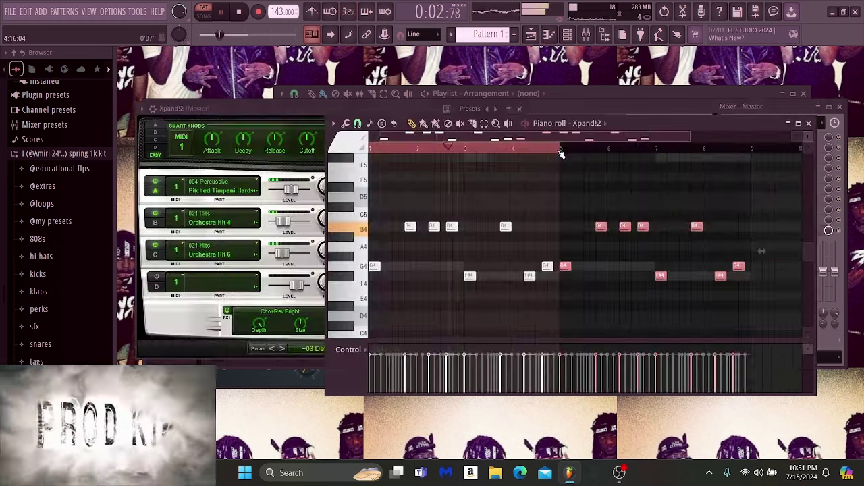
- Undo the extra copy of the Xpand!2 notes past bar 8 and extend the time selection to bars 1 through 8
scroll(571, 155, "down", 2)
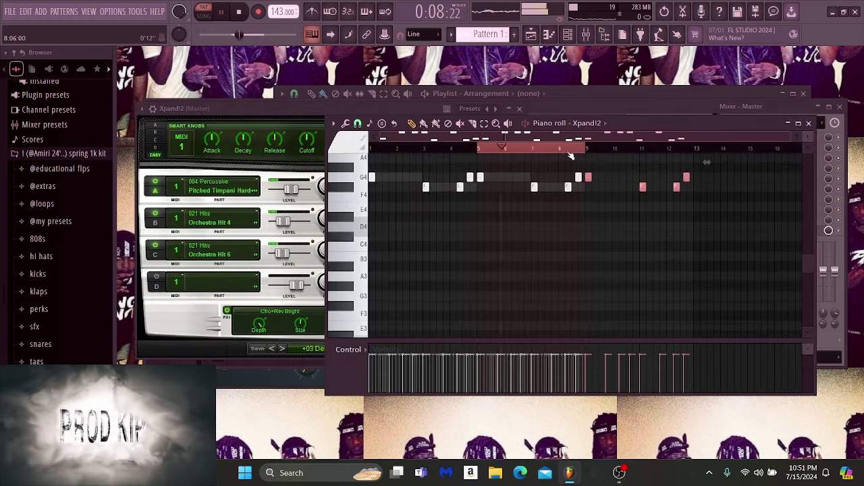
scroll(571, 158, "up", 2)
key("ctrl+z")
left_click_drag(478, 152, 341, 107)
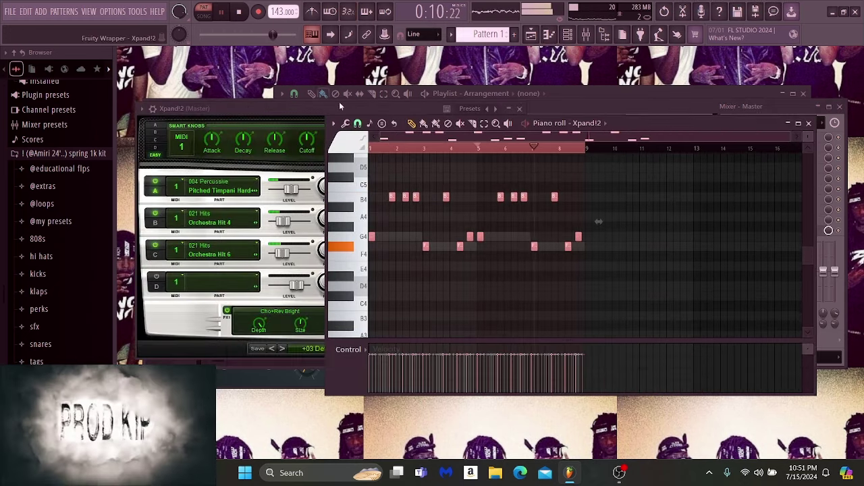
- Route the Xpand!2 channel to mixer insert 8 and return to its notes
left_click(568, 36)
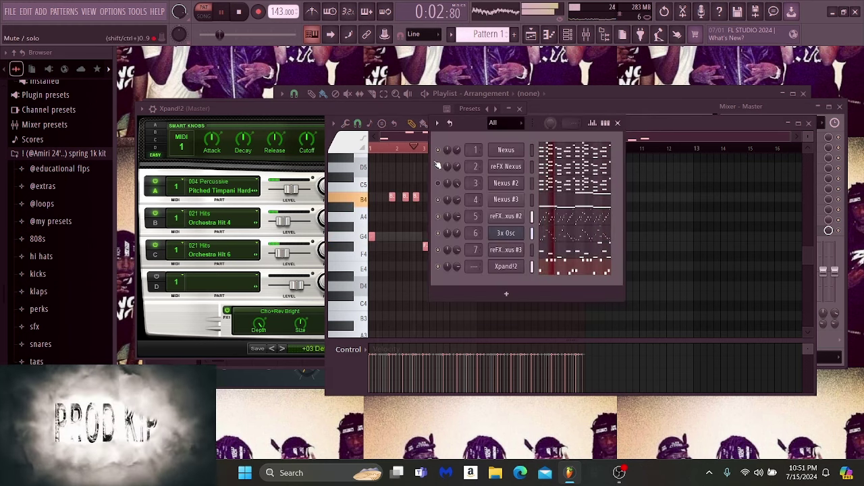
left_click(568, 36)
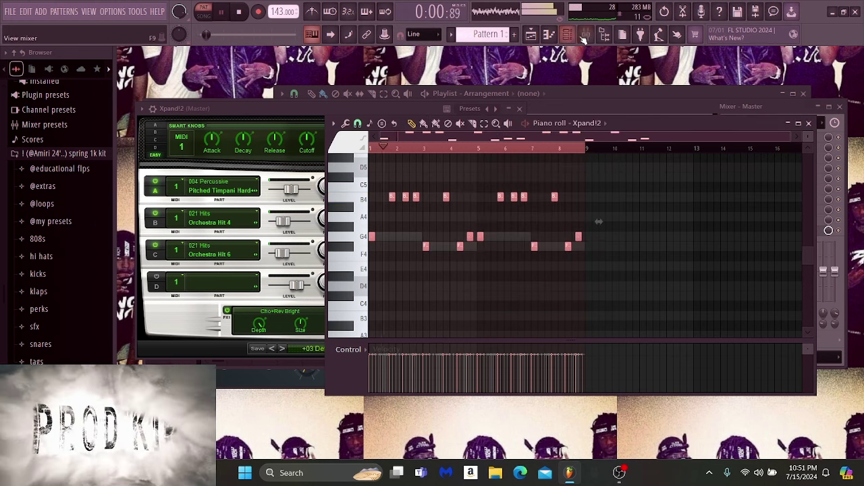
left_click(586, 36)
left_click(568, 36)
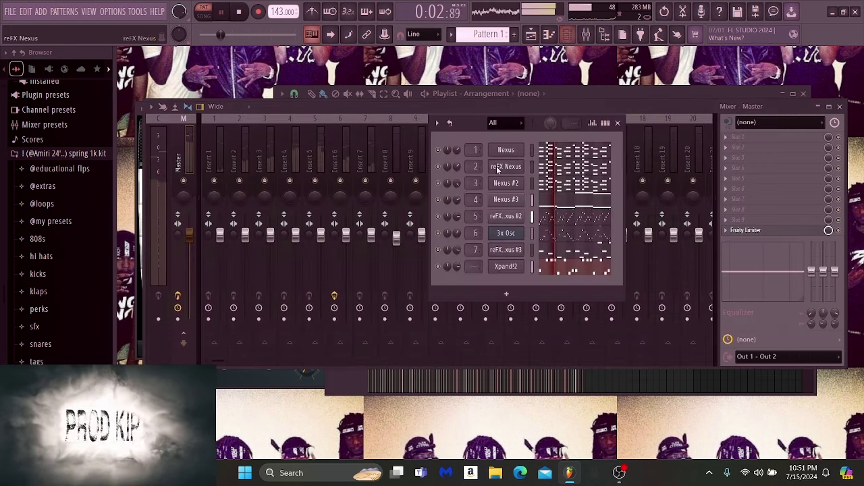
left_click(620, 472)
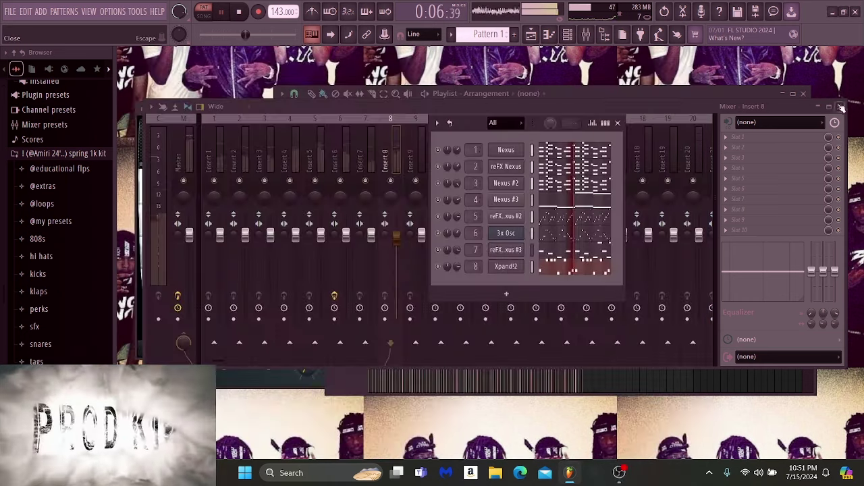
left_click(841, 107)
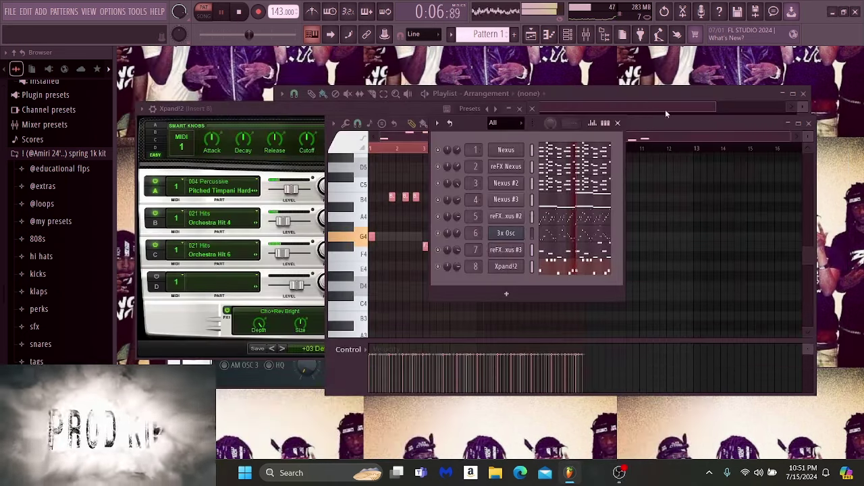
left_click(617, 123)
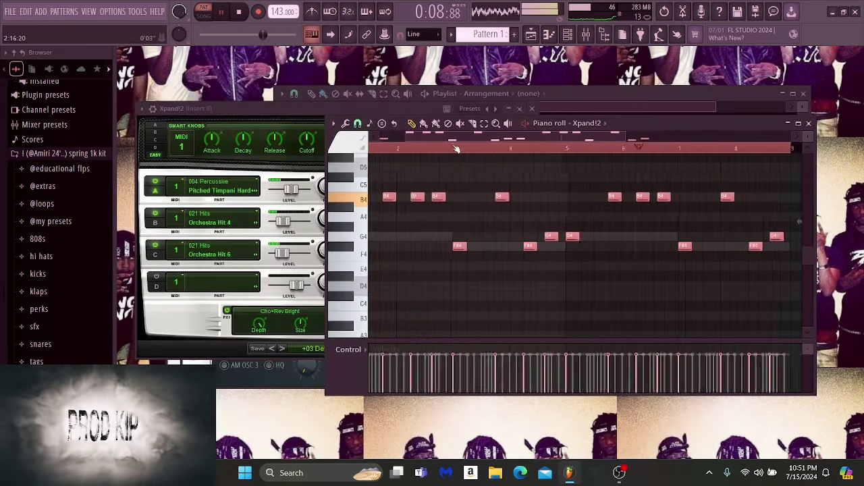
scroll(469, 163, "up", 3)
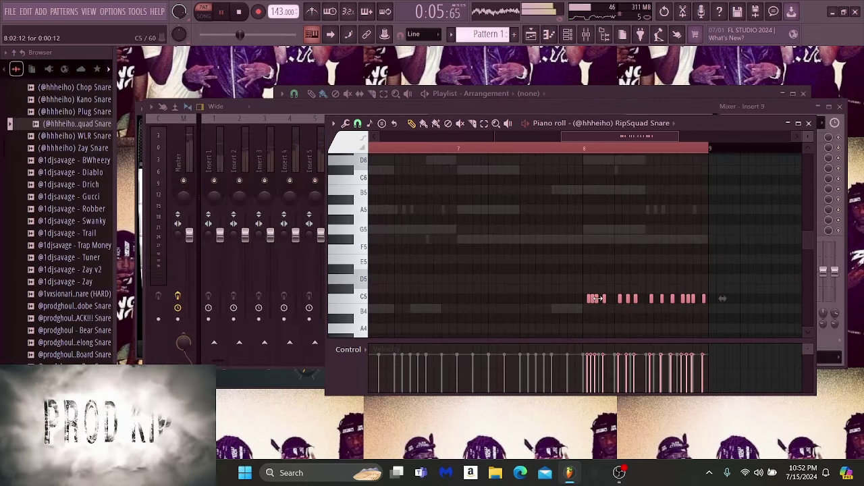
- Shift the RipSquad Snare notes slightly earlier so the roll begins exactly at bar 8, and deselect them
left_click_drag(594, 298, 590, 298)
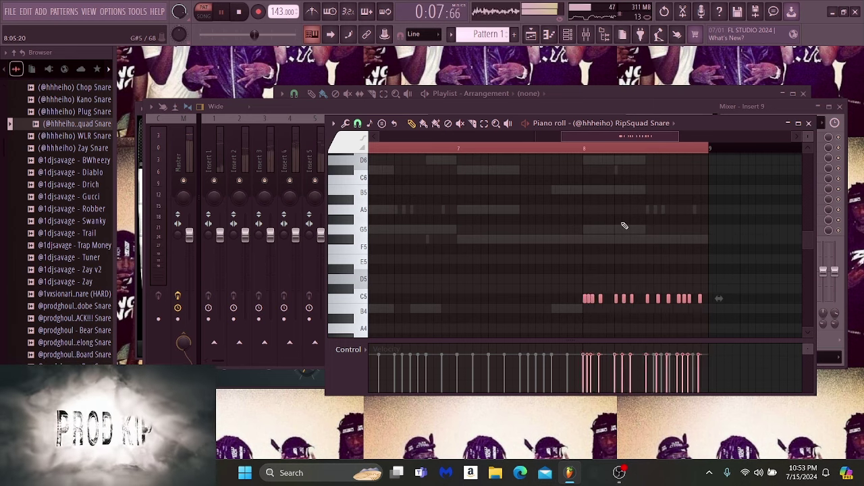
left_click(625, 226)
left_click(571, 37)
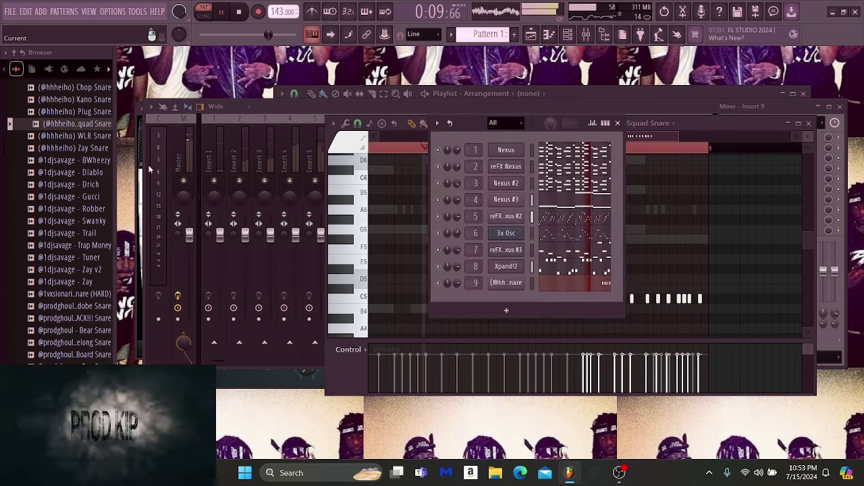
left_click(571, 37)
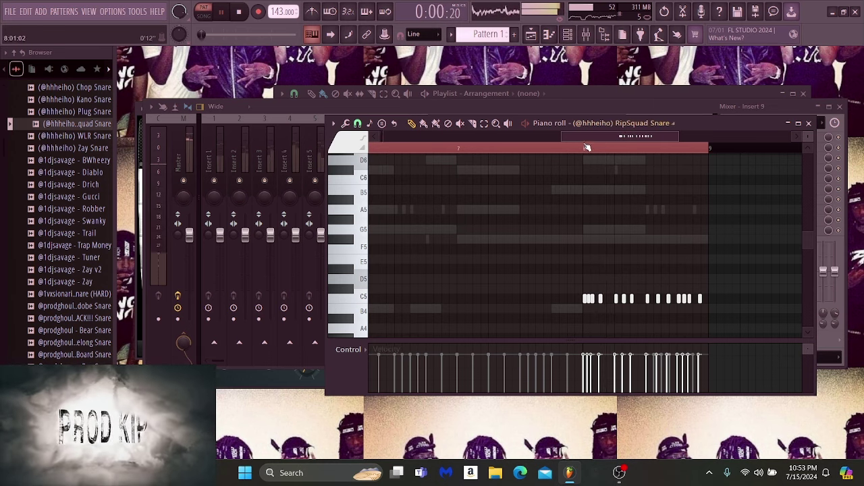
scroll(583, 145, "down", 2)
scroll(47, 191, "up", 4)
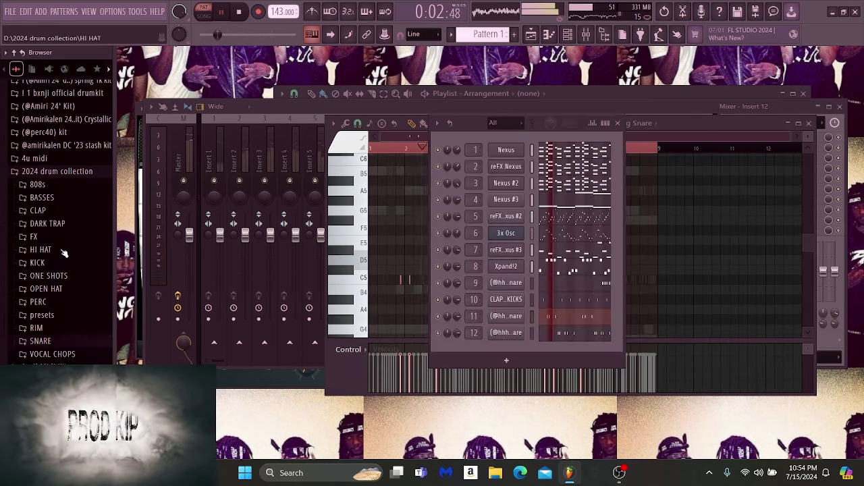
- Try samples in the OPEN HAT folder of the 2024 drum collection and add .crash ★ essential as a new channel
left_click(69, 291)
left_click(72, 269)
left_click(67, 220)
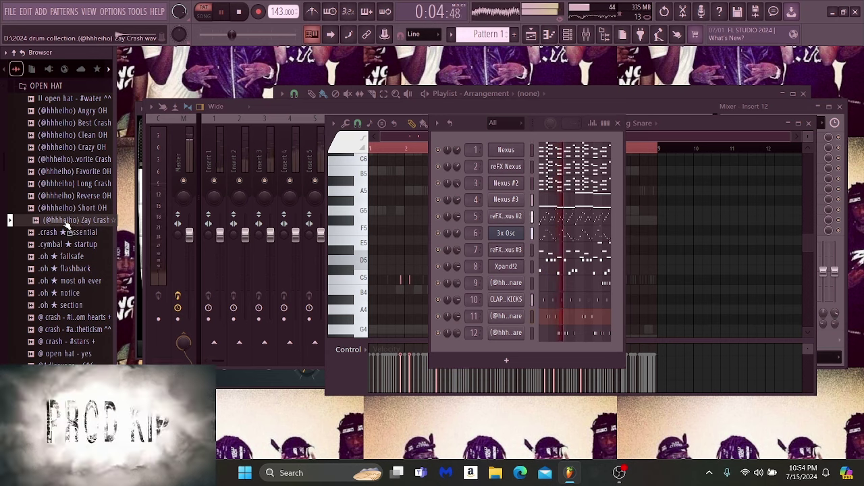
left_click_drag(67, 232, 504, 347)
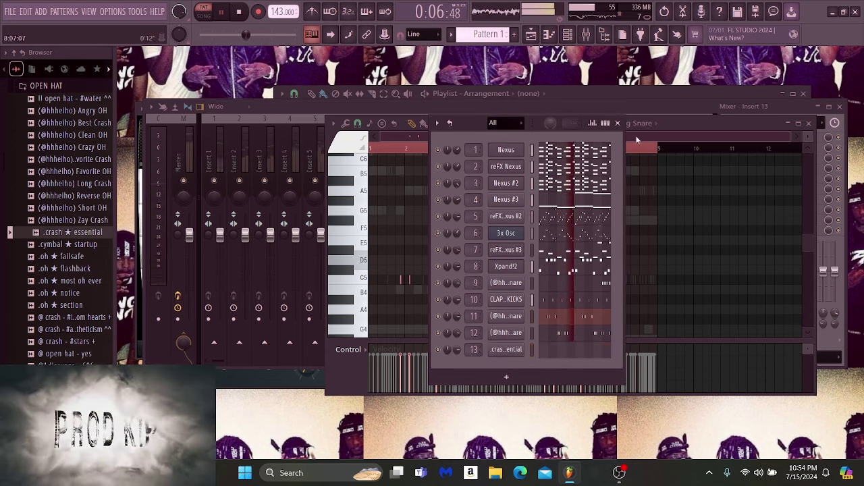
- Place short C5 crash hits at bars 1 and 5 in the .crash ★ essential piano roll
key("space")
left_click(637, 124)
left_click(628, 389)
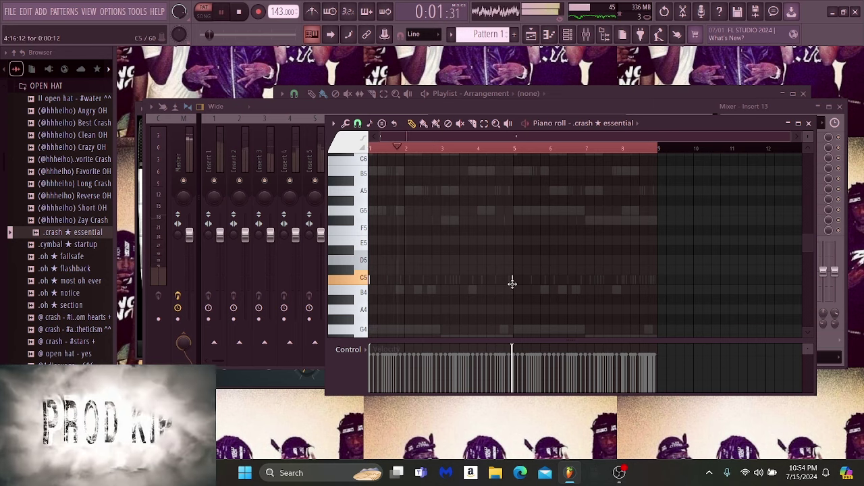
left_click(567, 35)
scroll(70, 218, "up", 2)
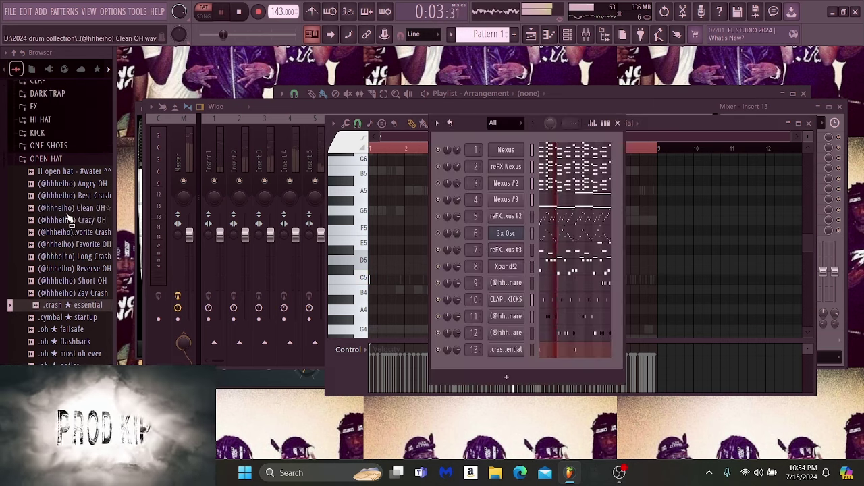
scroll(71, 257, "down", 14)
scroll(76, 260, "down", 2)
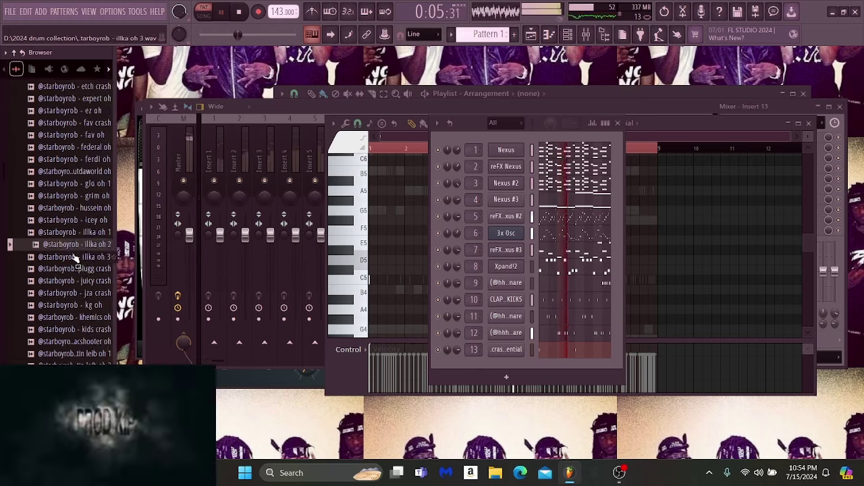
left_click(70, 246)
scroll(70, 250, "down", 6)
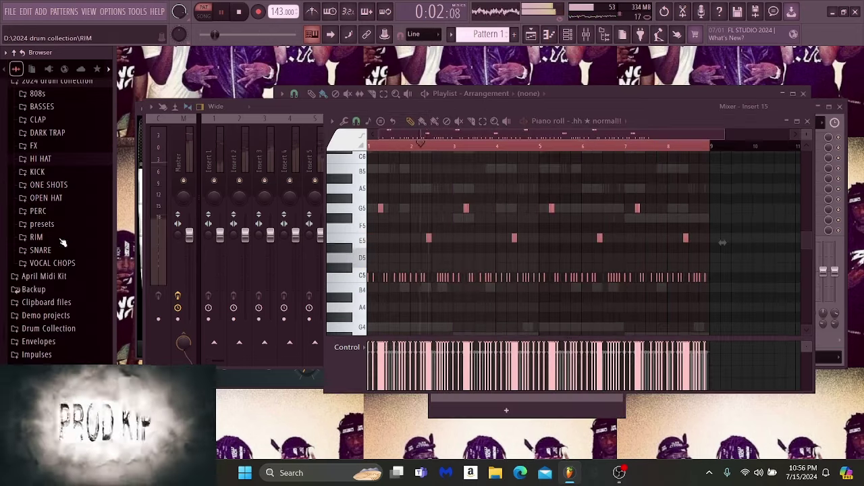
- Look through the SNARE folder of the 2024 drum collection and open the PERC folder instead
left_click(61, 253)
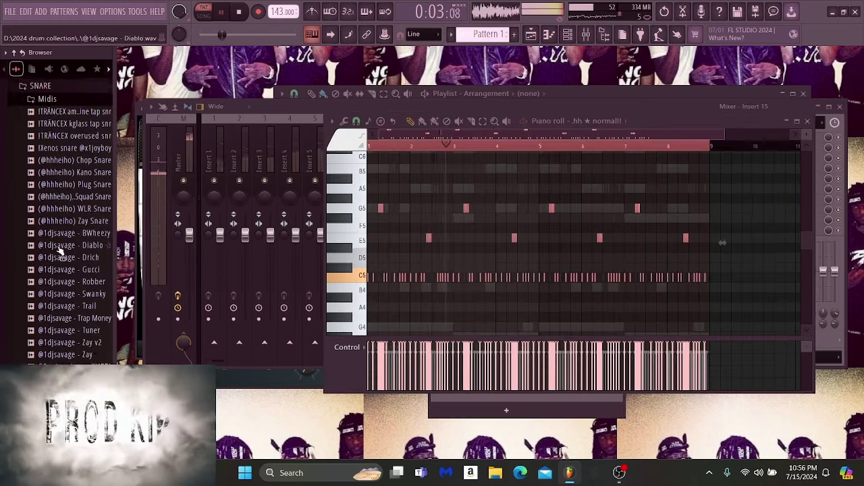
scroll(66, 202, "up", 2)
left_click(64, 162)
scroll(58, 225, "up", 3)
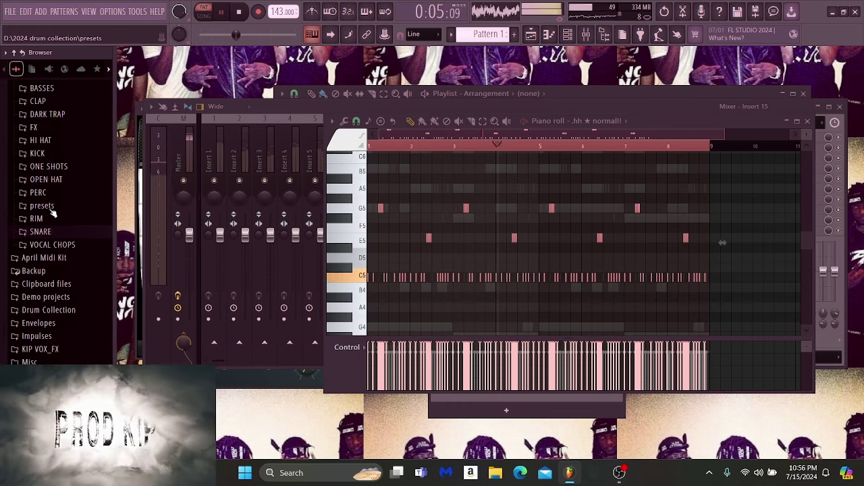
left_click(53, 196)
- Audition the !mhaow (glo) vox, !on the playstation (glo) vox, !SPACE X and !Splash percussion samples with the beat stopped and playing
left_click(54, 197)
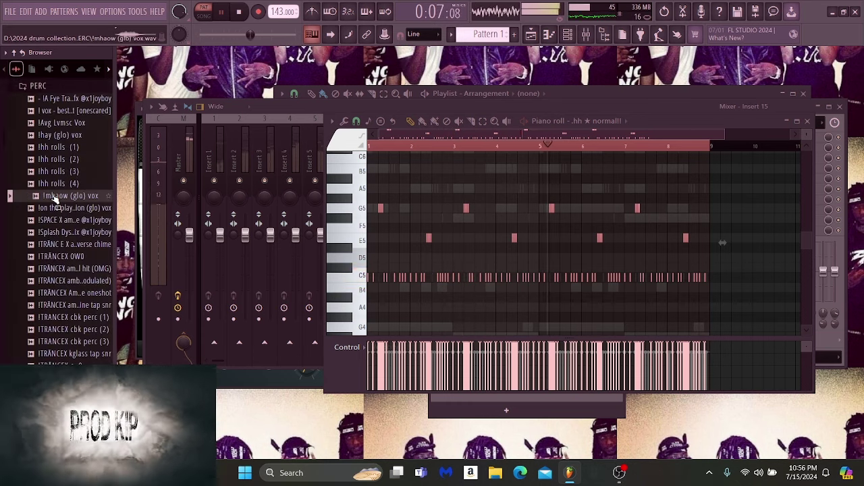
left_click(64, 200)
key("space")
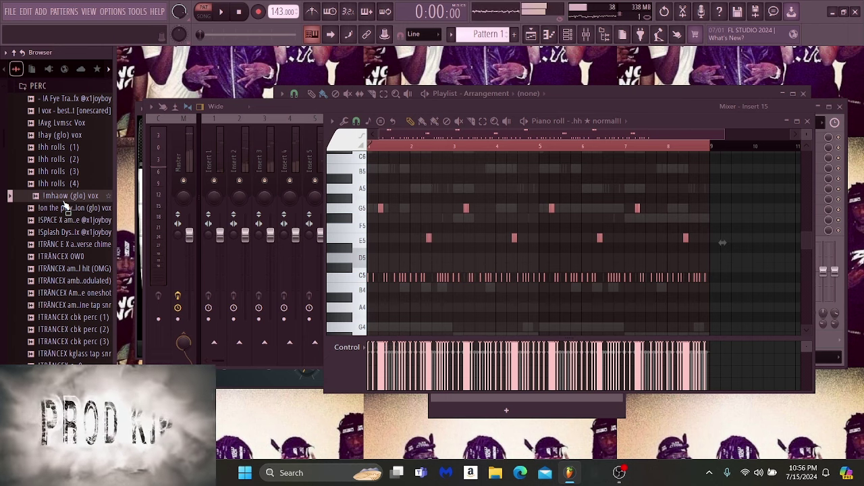
left_click(65, 211)
left_click(65, 201)
left_click(64, 211)
key("space")
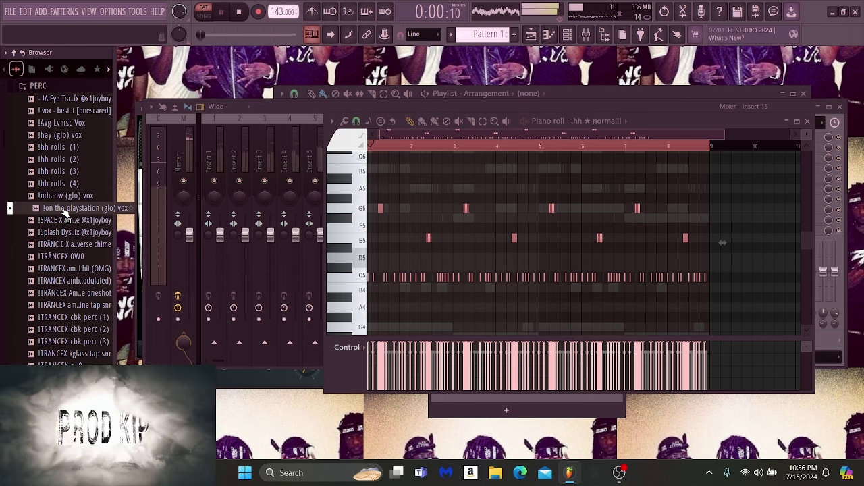
key("space")
left_click(61, 221)
left_click(59, 233)
scroll(59, 234, "down", 8)
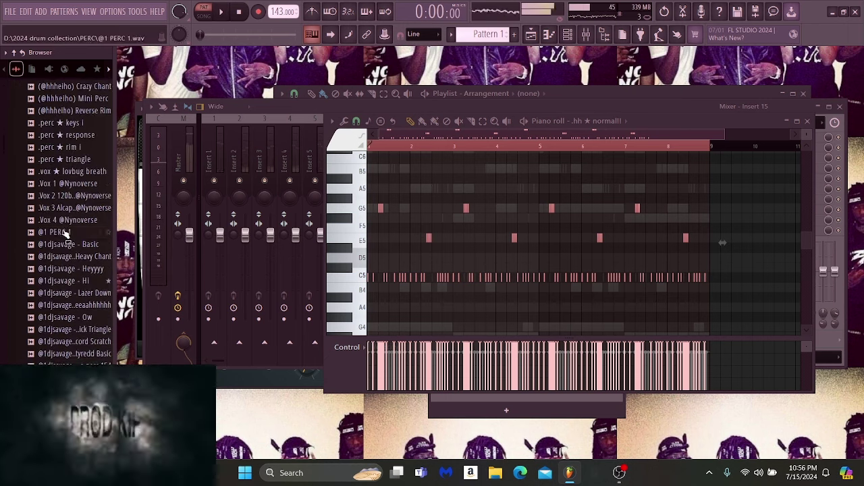
left_click(65, 233)
scroll(81, 190, "up", 1)
scroll(78, 196, "down", 5)
left_click(62, 230)
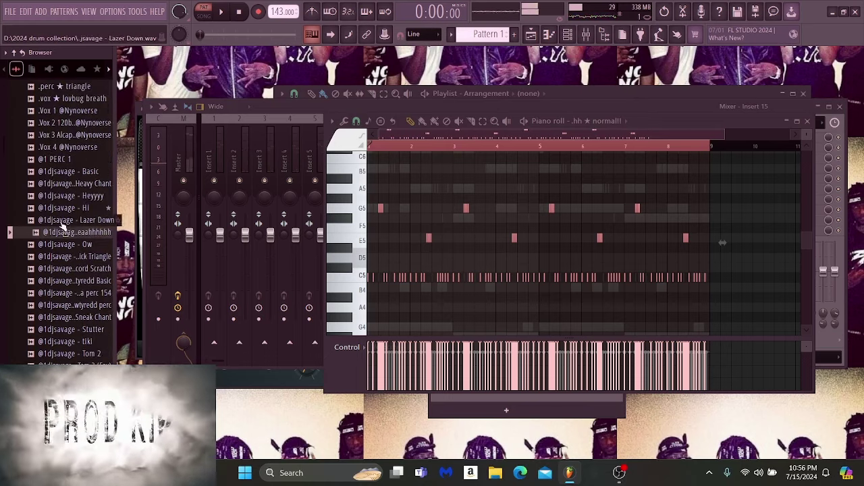
left_click(79, 184)
key("space")
key("F6")
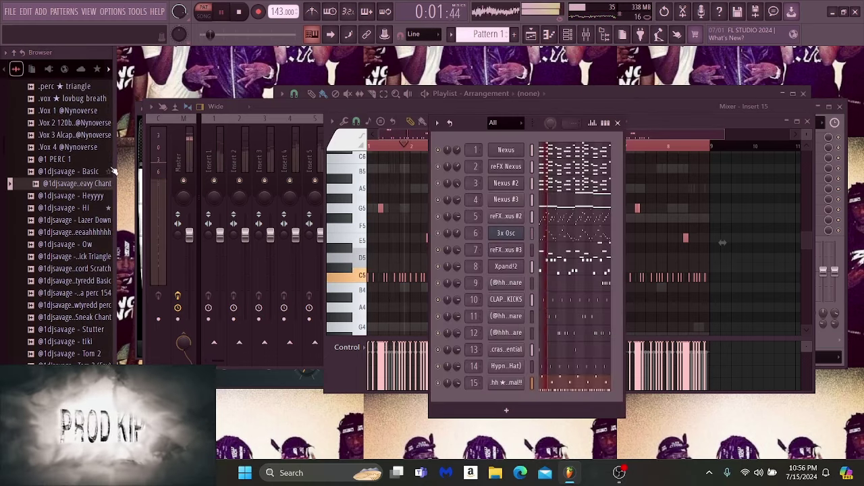
left_click_drag(76, 183, 473, 398)
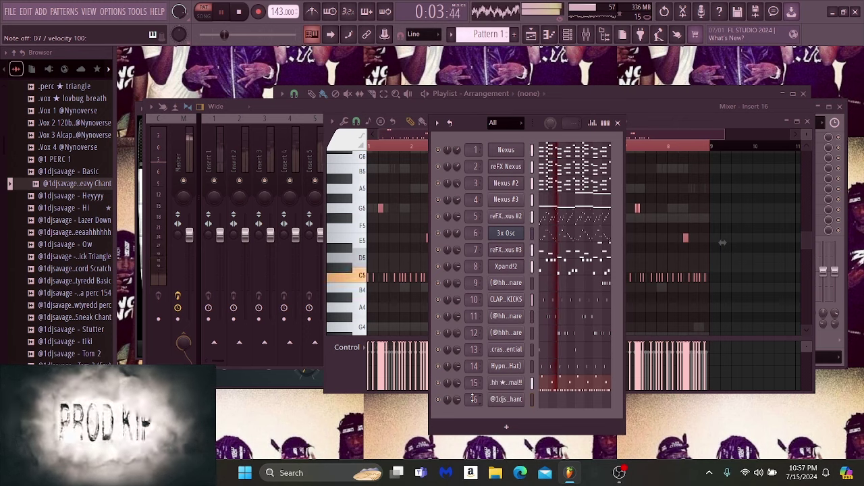
key("space")
key("space")
- Open the Heavy Chant piano roll, place a short C5 note on beat 2 of bar 1 and play it
left_click(616, 125)
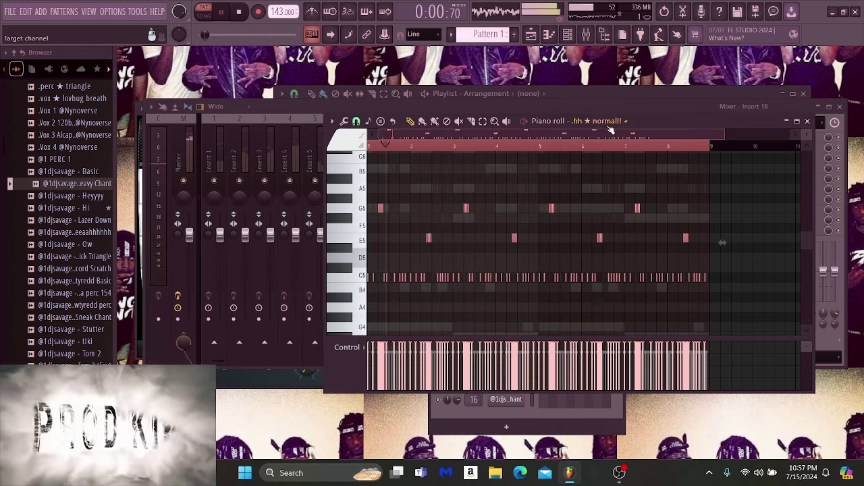
left_click(610, 125)
left_click(616, 430)
key("space")
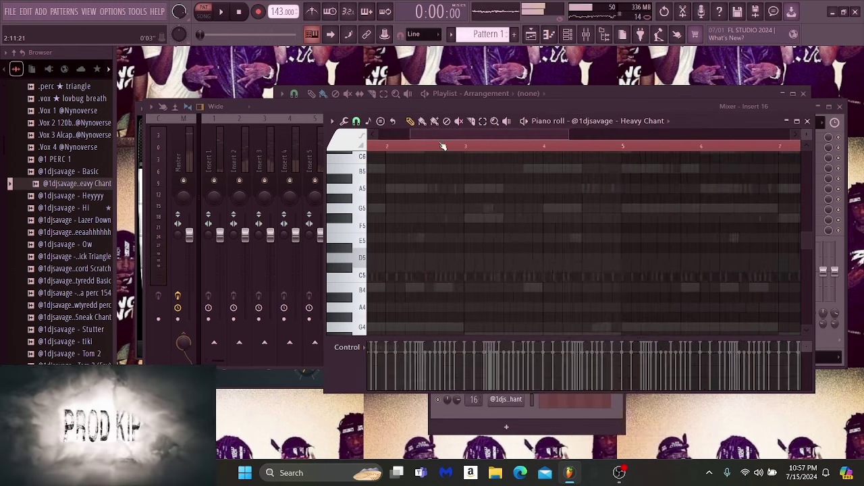
scroll(442, 146, "up", 2)
left_click_drag(403, 196, 397, 277)
key("space")
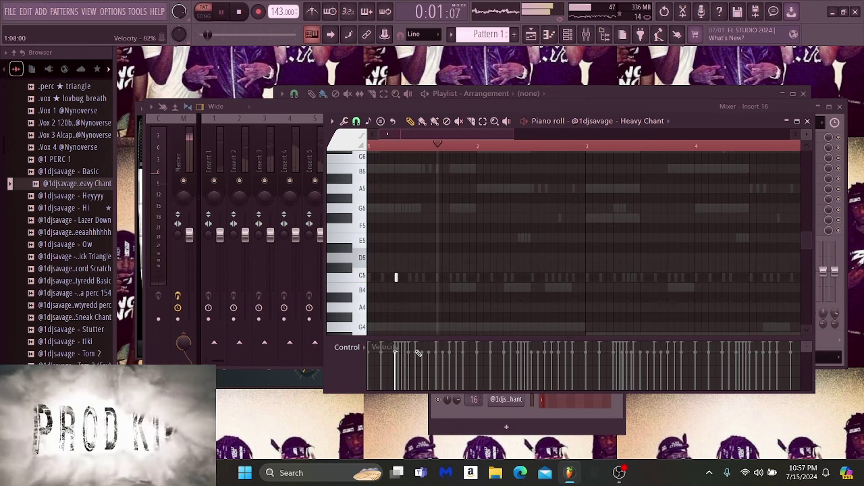
- Place a second short C5 Heavy Chant note on beat 2 of bar 2
left_click(505, 277)
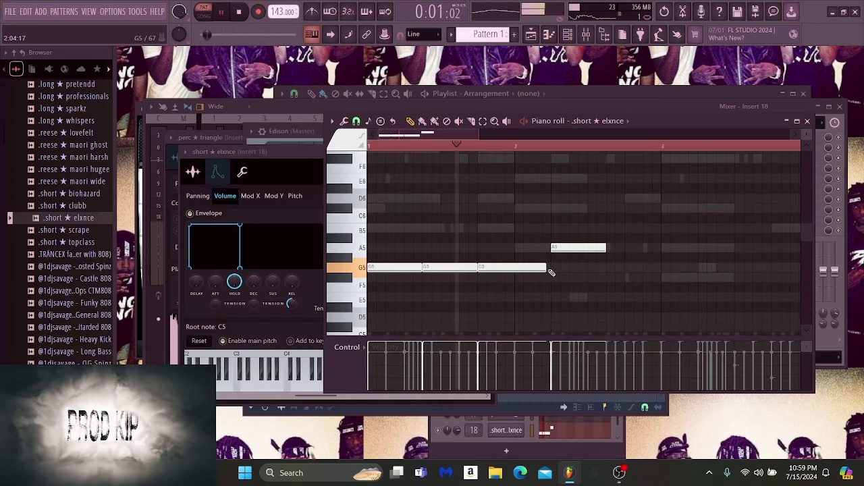
- Adjust the second G5 note of the .short ★ elxnce bass and add a short G5 note directly before the third one
key("space")
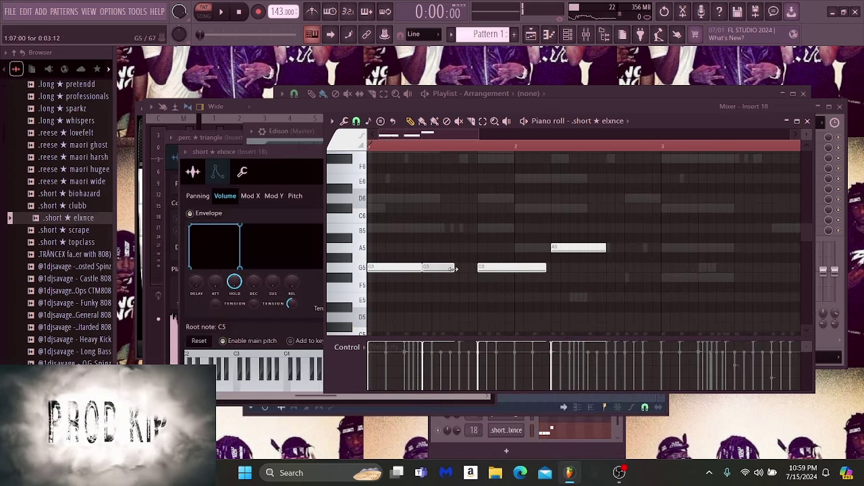
left_click_drag(454, 269, 449, 270)
left_click(460, 250)
key("space")
left_click_drag(489, 250, 465, 269)
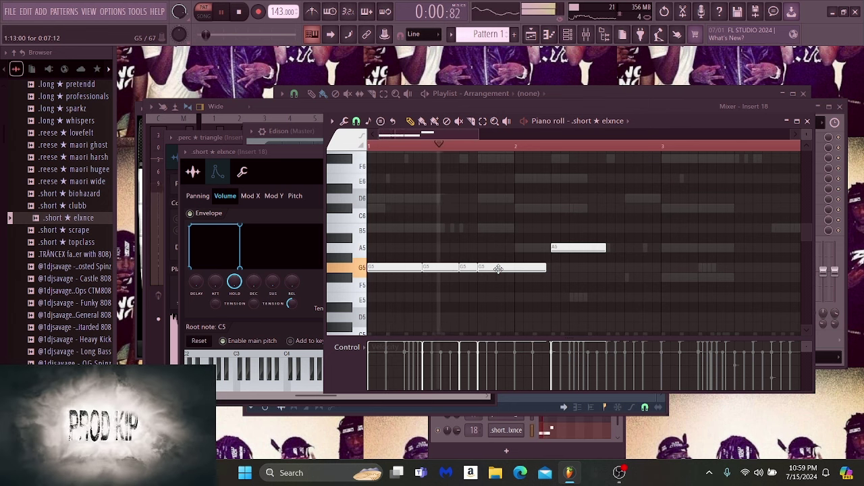
- Extend the last G5 bass note to meet the A5 note, and add a second A5 note ending at the start of bar 3
left_click_drag(544, 268, 549, 268)
left_click_drag(613, 249, 604, 249)
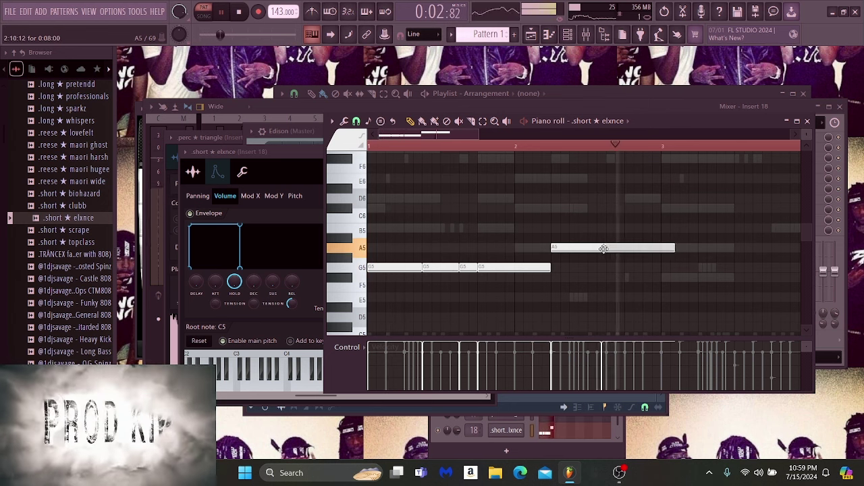
left_click_drag(677, 249, 660, 249)
scroll(537, 153, "down", 1)
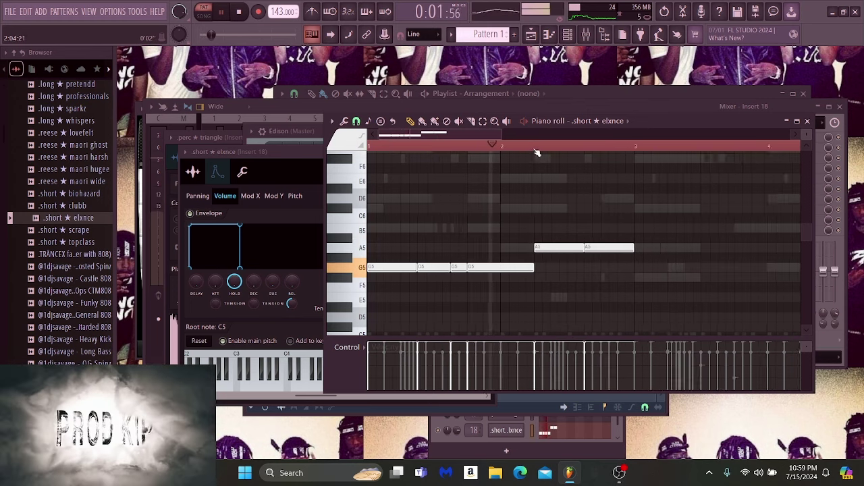
scroll(537, 153, "down", 2)
scroll(534, 157, "right", 2)
left_click(502, 209)
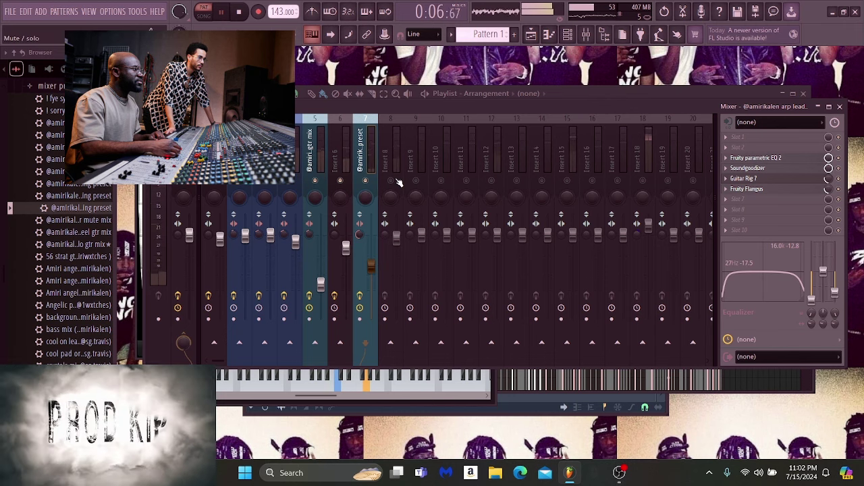
- Switch the piano roll from .long ★ pretendd to reFX Nexus #3 and look over its eight-bar melody
left_click(550, 38)
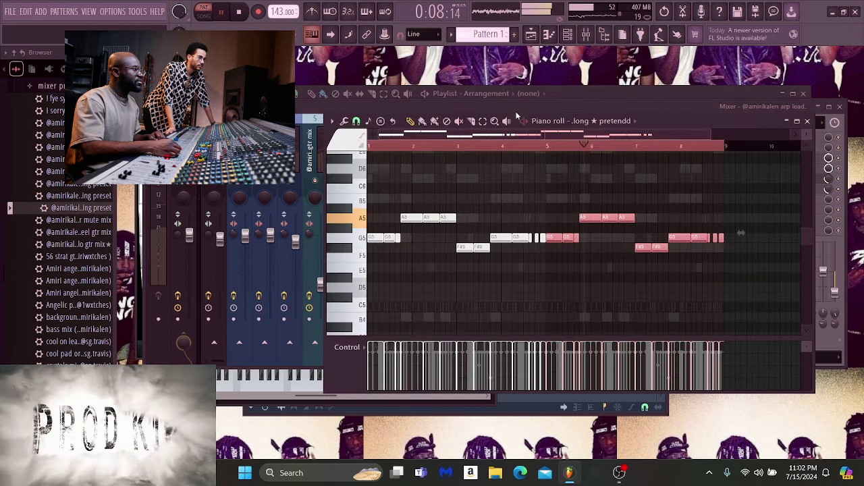
left_click(616, 121)
left_click(612, 323)
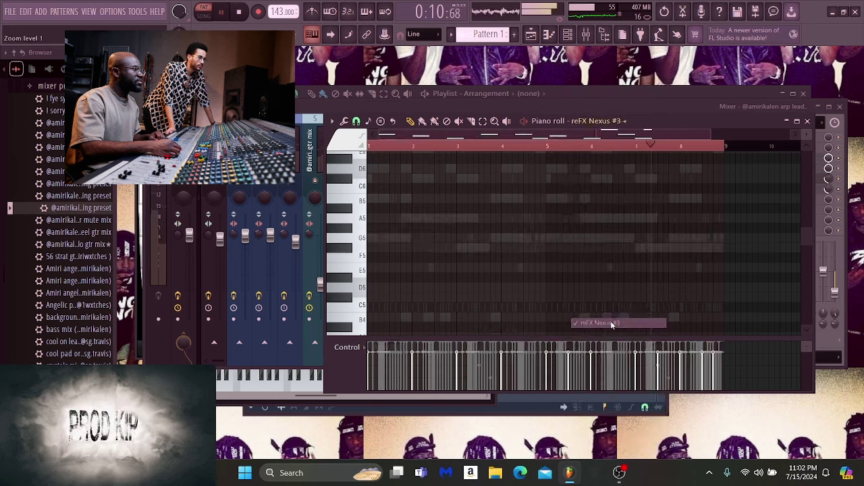
scroll(568, 282, "up", 1)
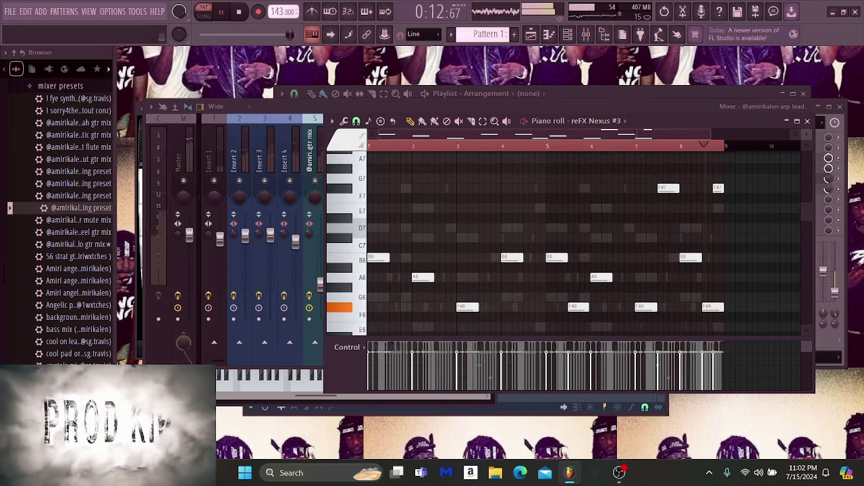
left_click(568, 35)
left_click(586, 35)
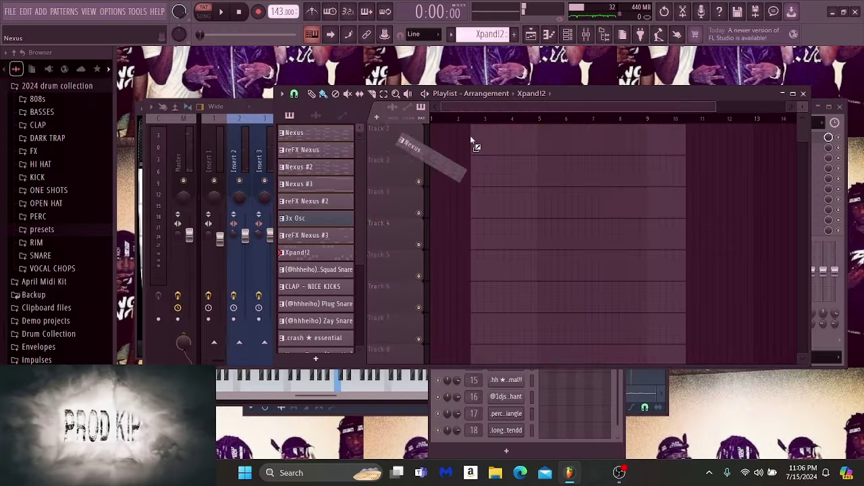
- Play the song, select the eight-bar melody clips in the playlist and duplicate them twice so they run through bar 24
key("space")
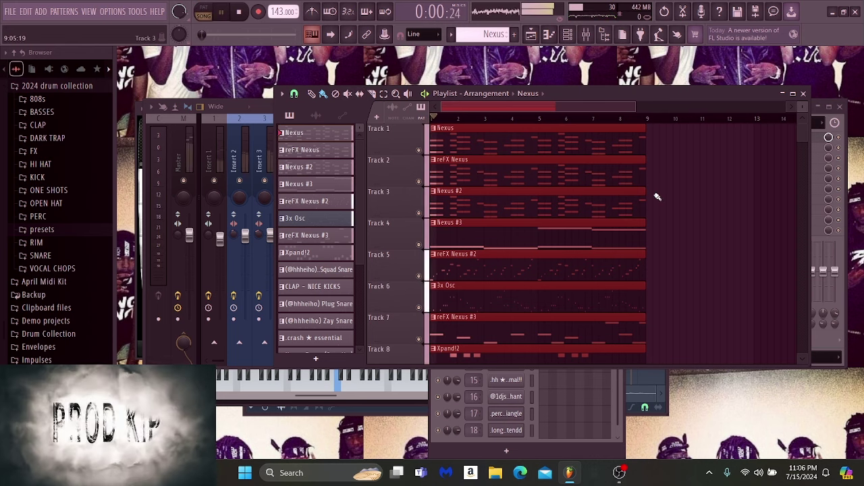
scroll(560, 165, "down", 4)
scroll(560, 164, "down", 3)
left_click(383, 94)
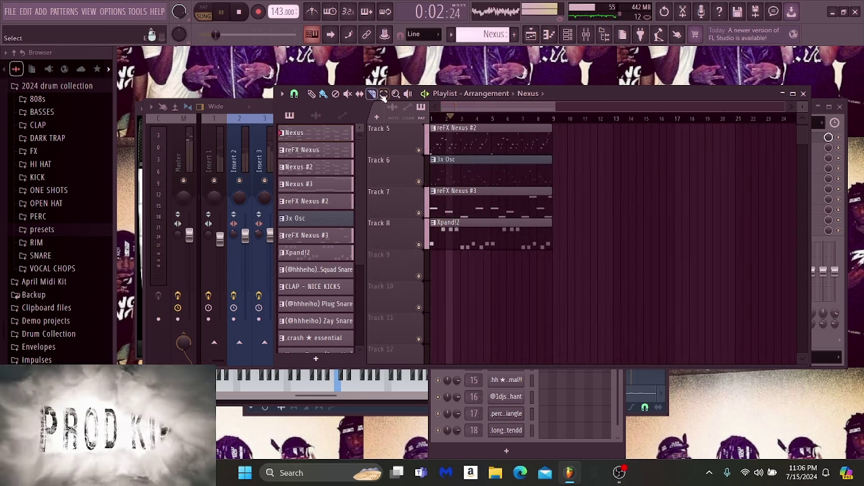
left_click_drag(605, 281, 466, 90)
key("ctrl+b")
key("ctrl+b")
- Stop the song and pick a drum pattern for the empty tracks below the Xpand!2 clips
scroll(481, 249, "down", 4)
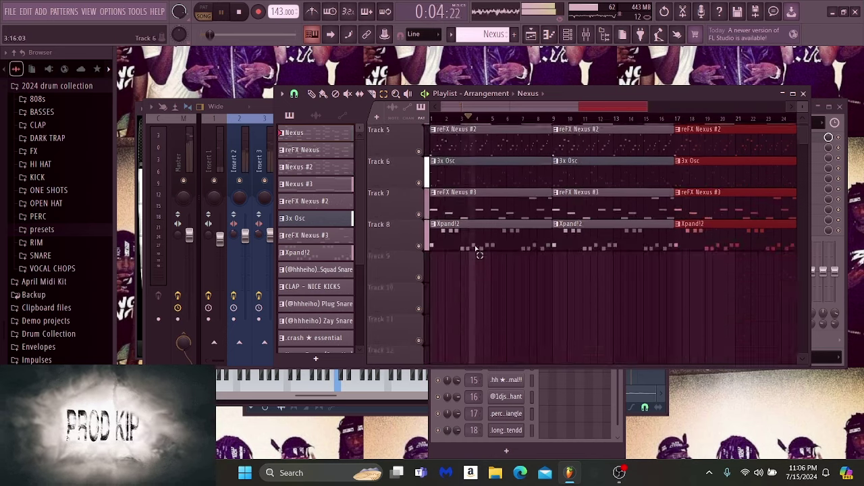
scroll(478, 123, "down", 3)
key("space")
left_click(331, 287)
scroll(329, 270, "down", 3)
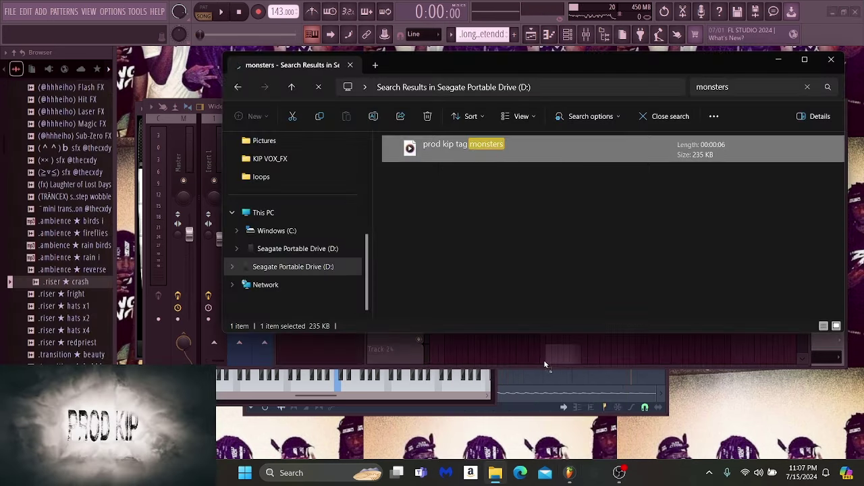
- Add the prod kip tag monsters audio file to playlist track 22 starting at bar 8, and play the song
left_click_drag(545, 366, 521, 273)
key("space")
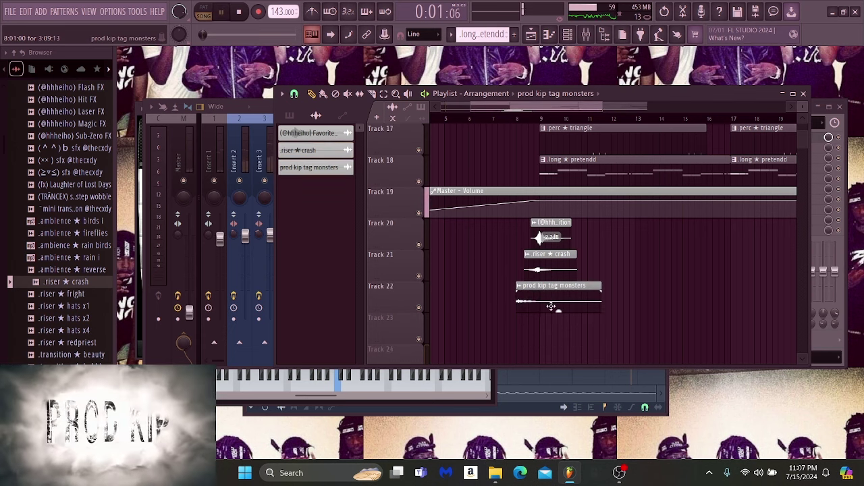
key("space")
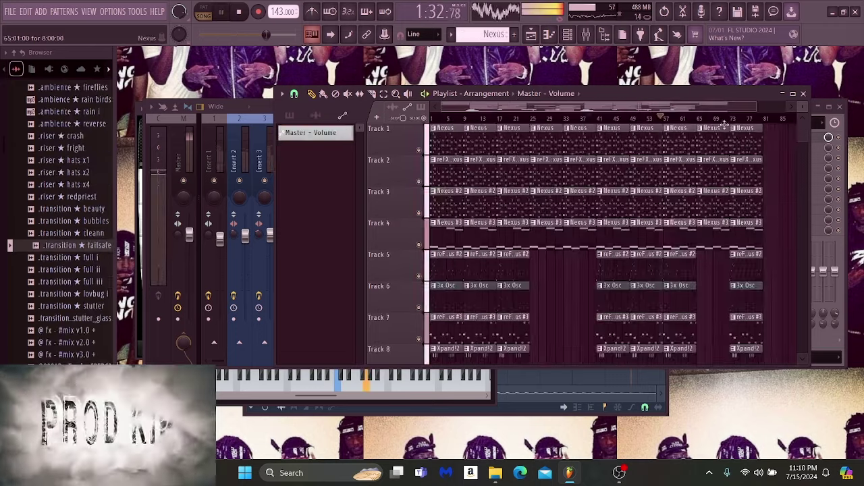
scroll(720, 122, "up", 4)
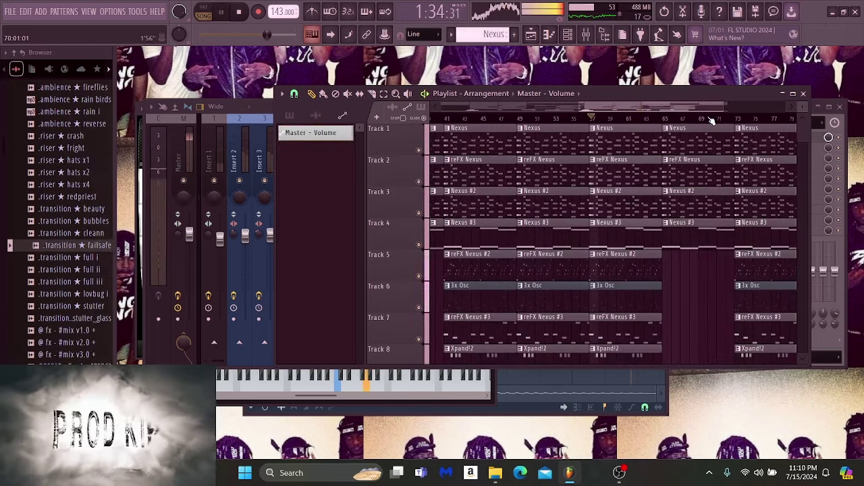
scroll(700, 120, "down", 4)
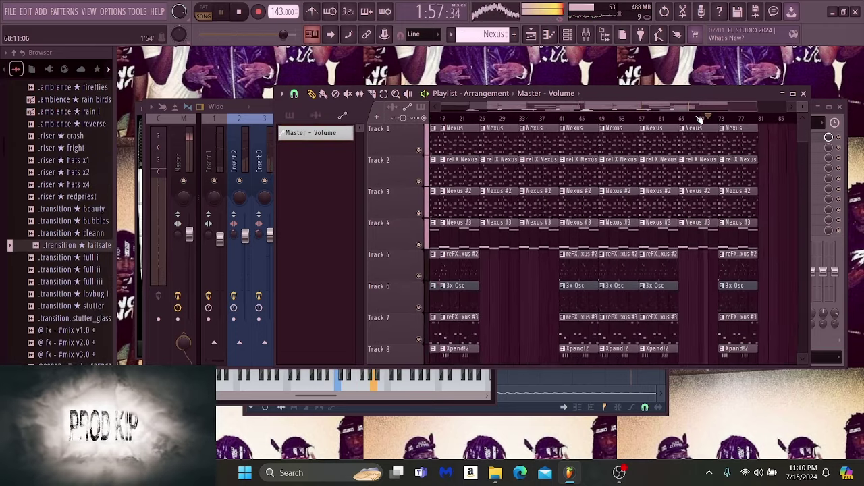